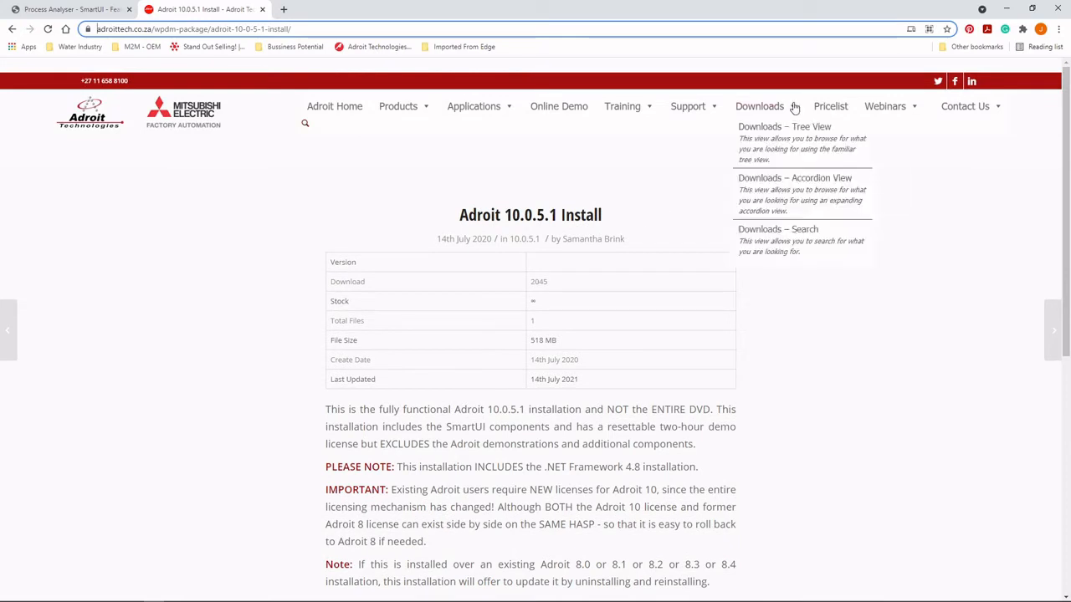
- Browse the website's Downloads tree view through Adroit / MAPS Software Downloads, Product Downloads, Adroit and Adroit 10 to 10.0.5.1, and return to the Process Analyser page
mouse_move(793, 107)
click(791, 134)
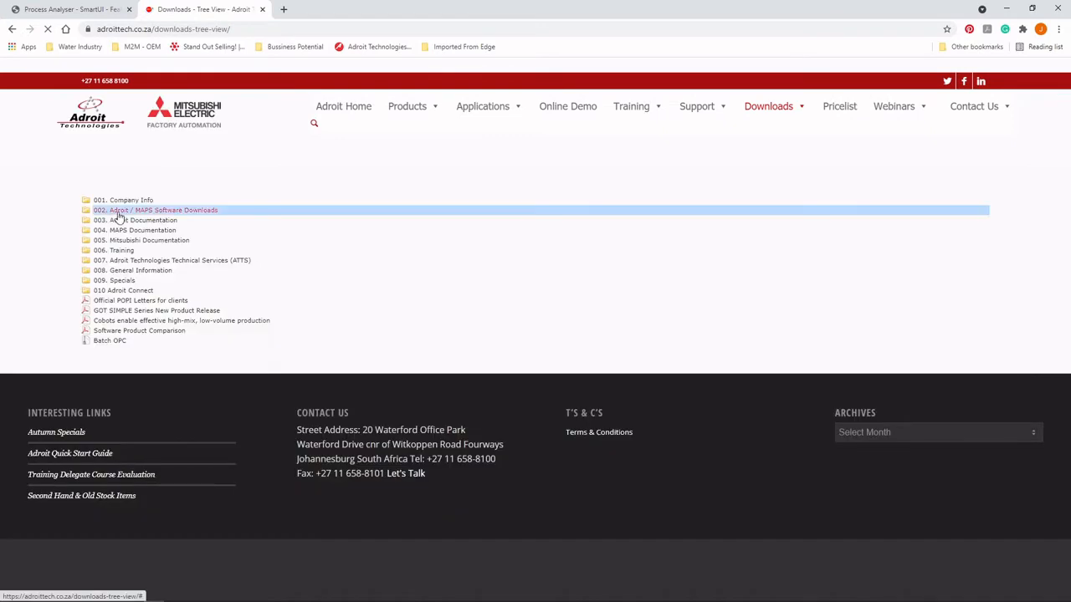
click(119, 212)
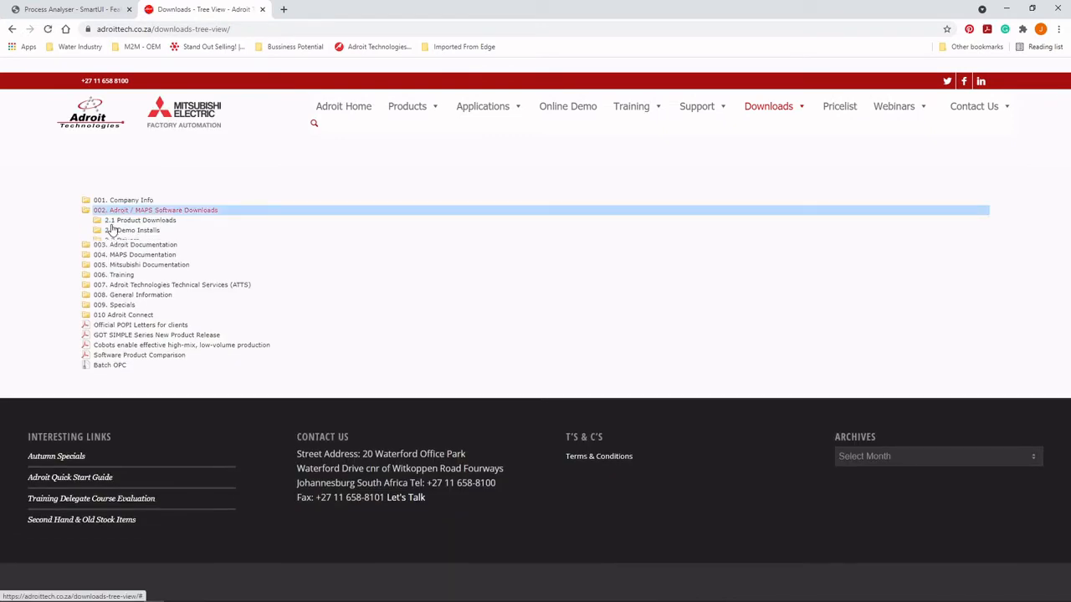
click(121, 223)
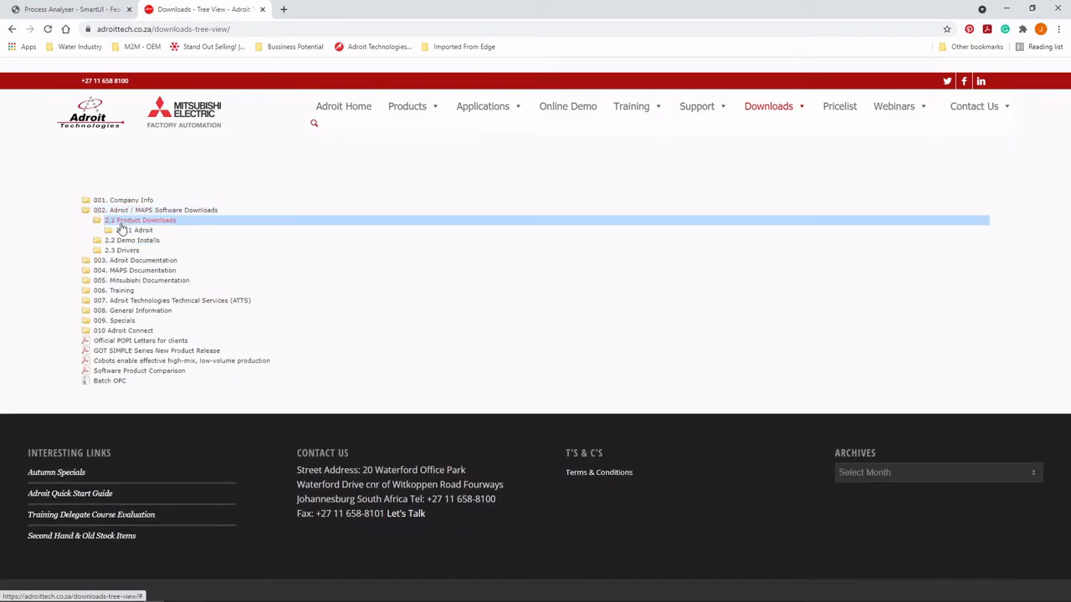
click(132, 234)
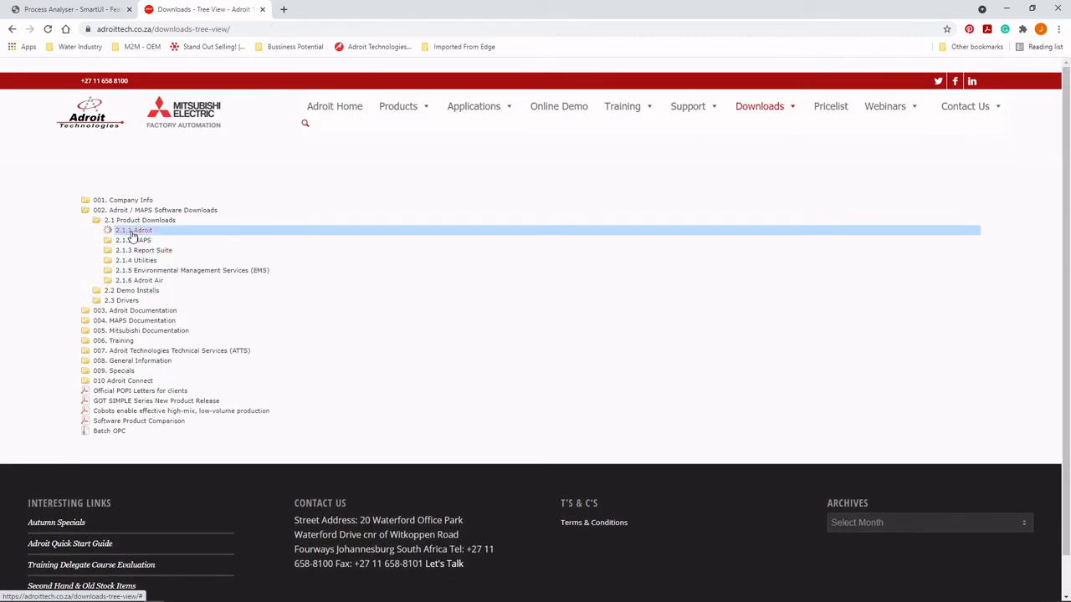
click(134, 241)
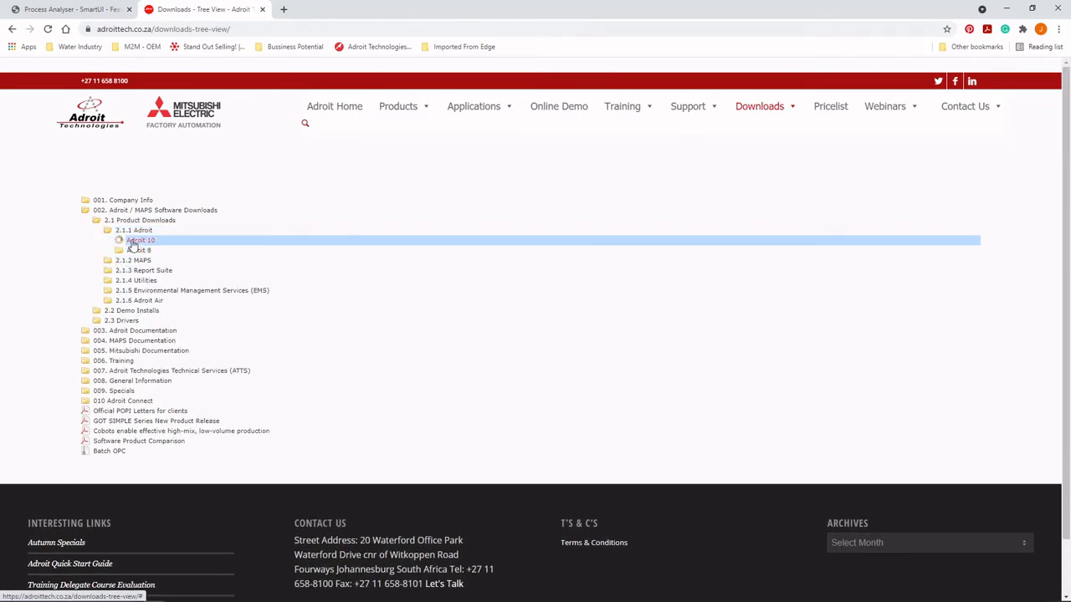
click(151, 262)
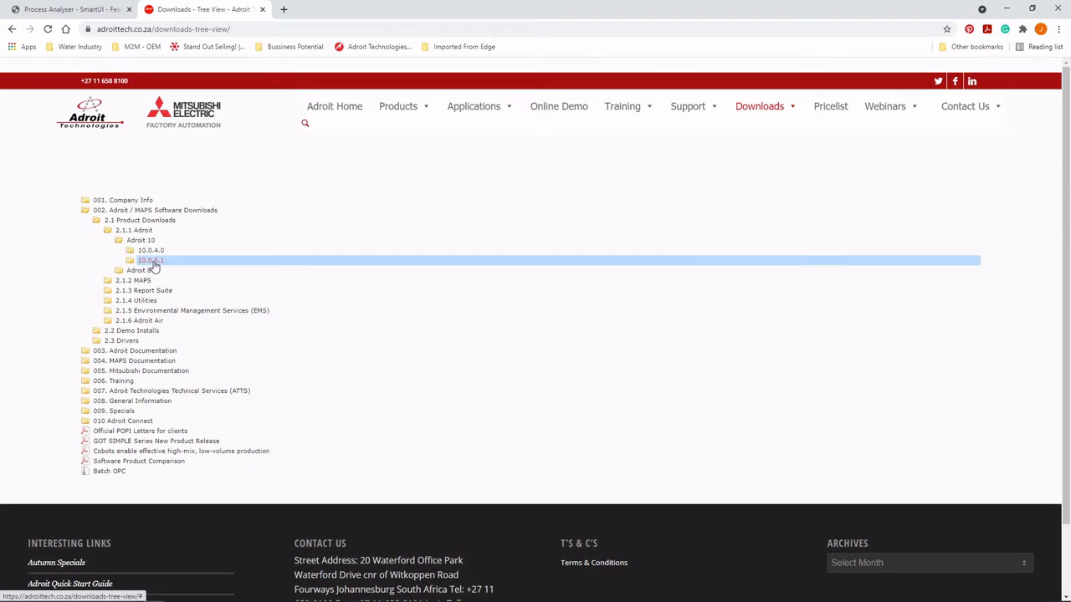
click(84, 9)
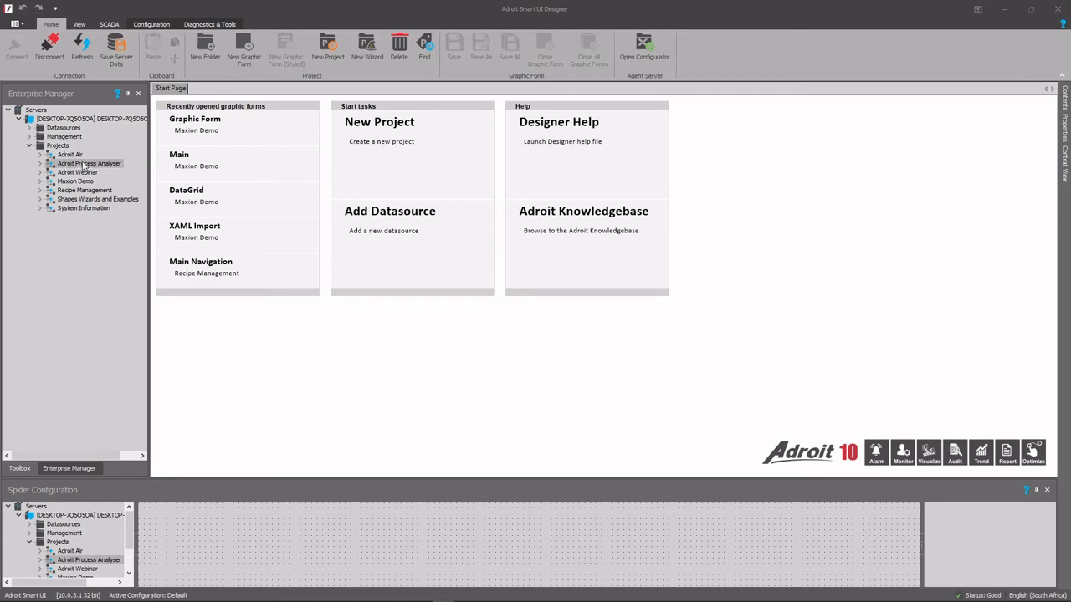
- In Adroit Smart UI Designer, open the Adroit Process Analyser project's folder on disk, and refresh and expand the project
right_click(87, 166)
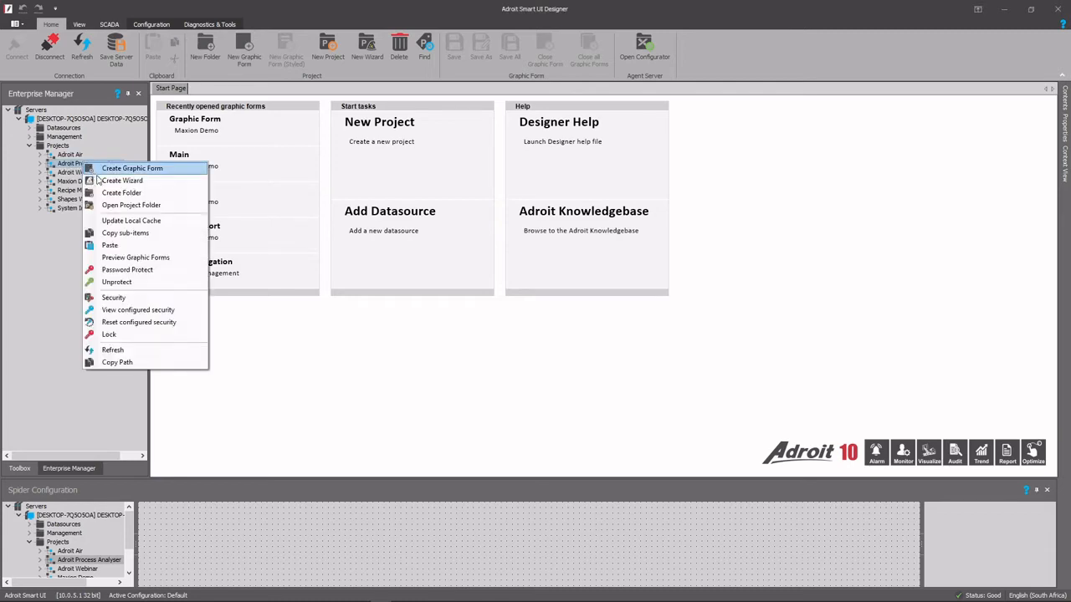
click(114, 205)
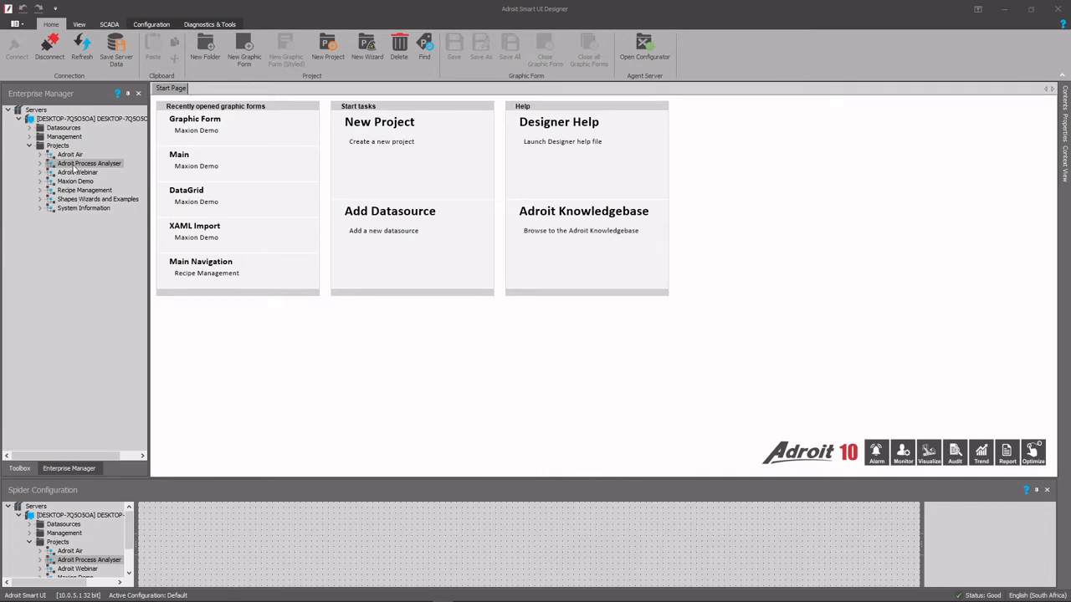
right_click(75, 165)
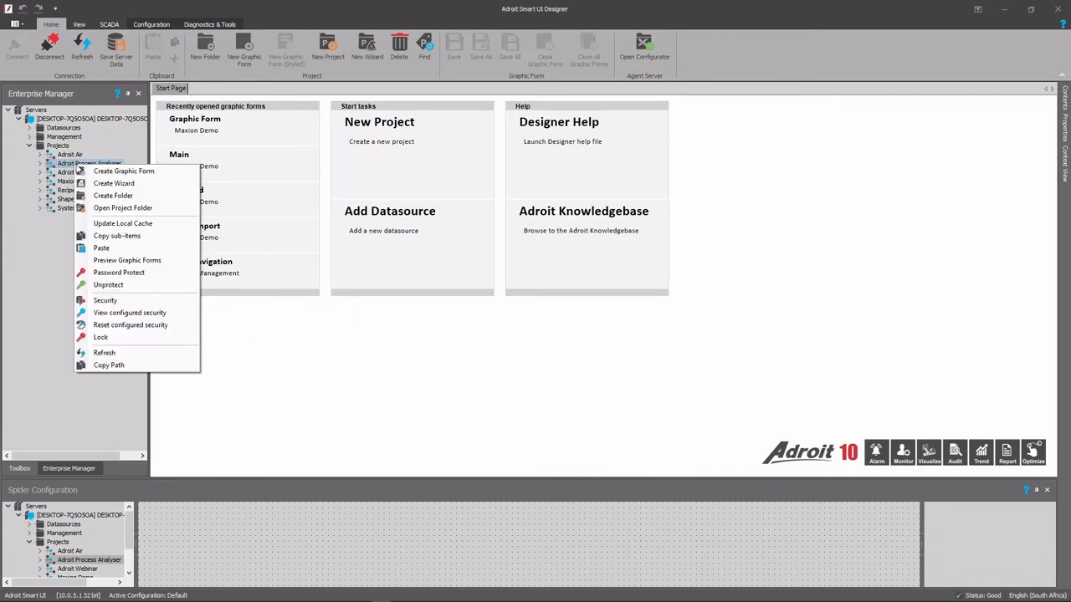
click(106, 355)
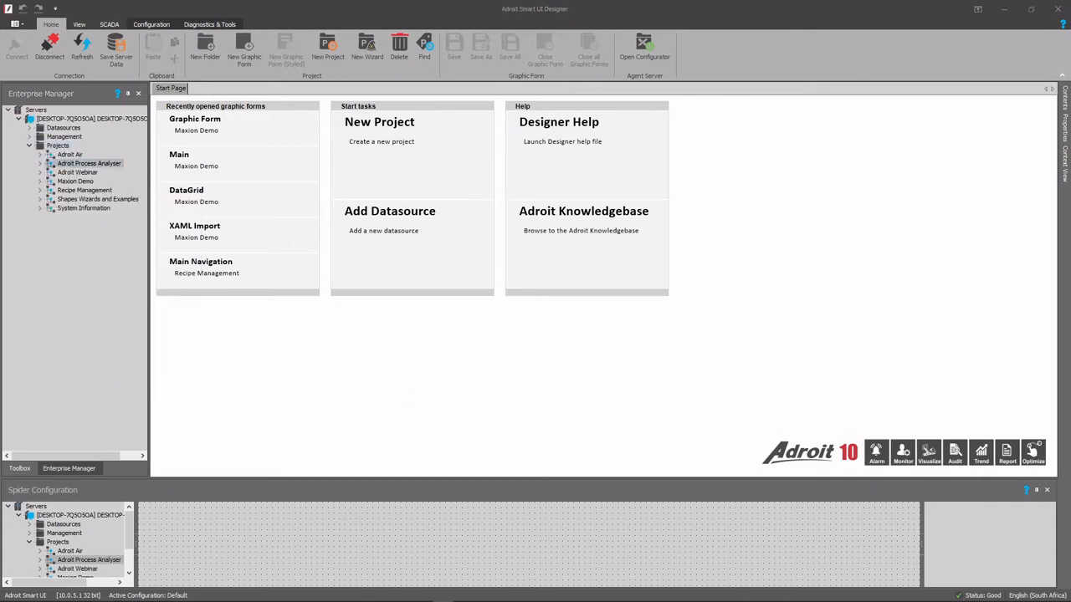
click(40, 163)
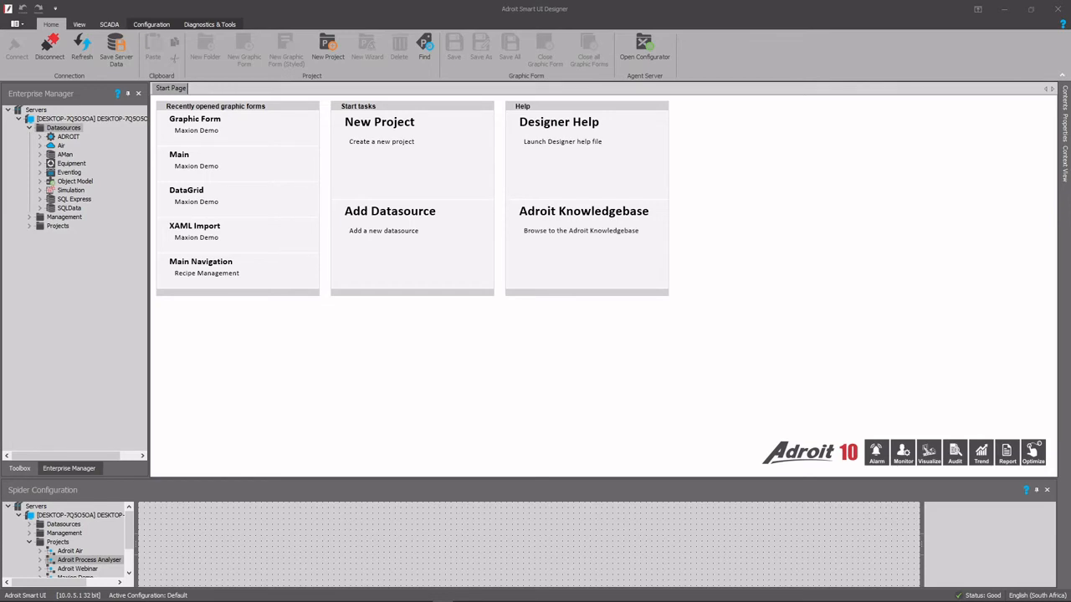
- Examine the agent types in the ADROIT datasource's AgentGroup and collapse the Datasources folder
click(41, 137)
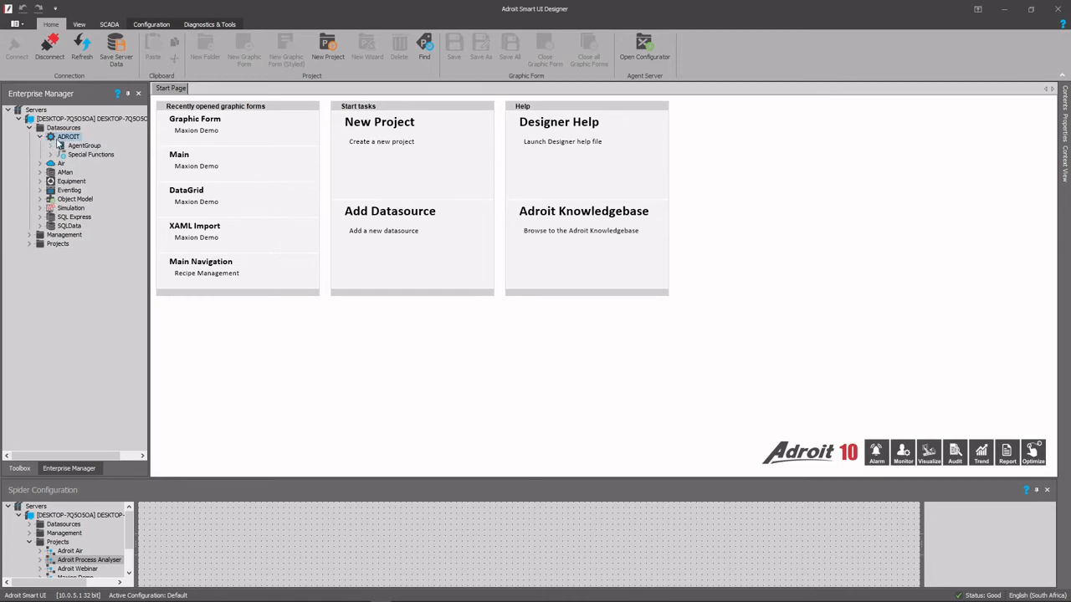
click(51, 146)
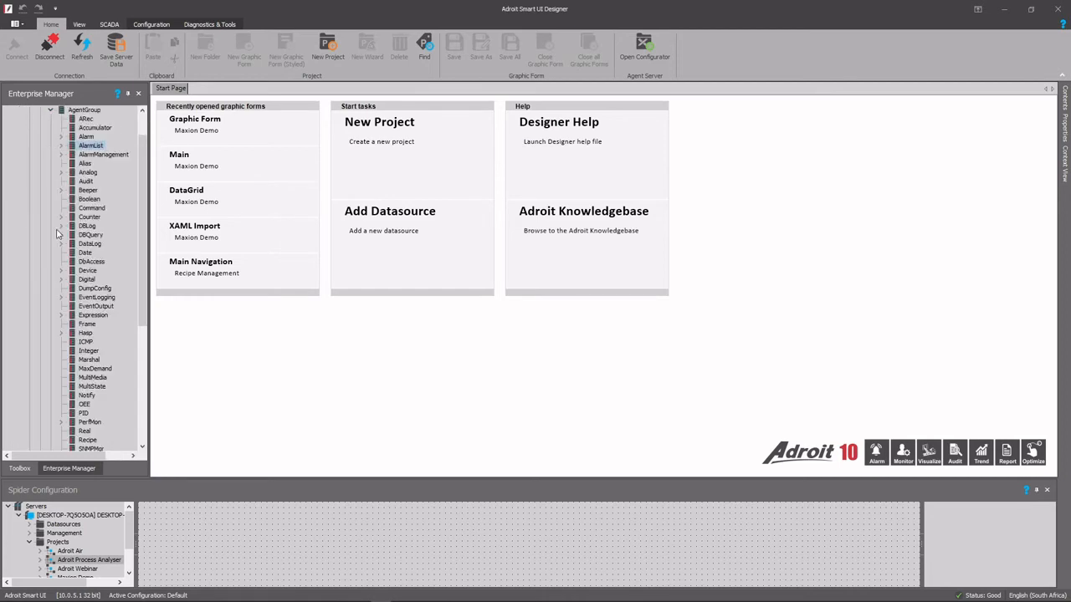
scroll(142, 209, up, 2)
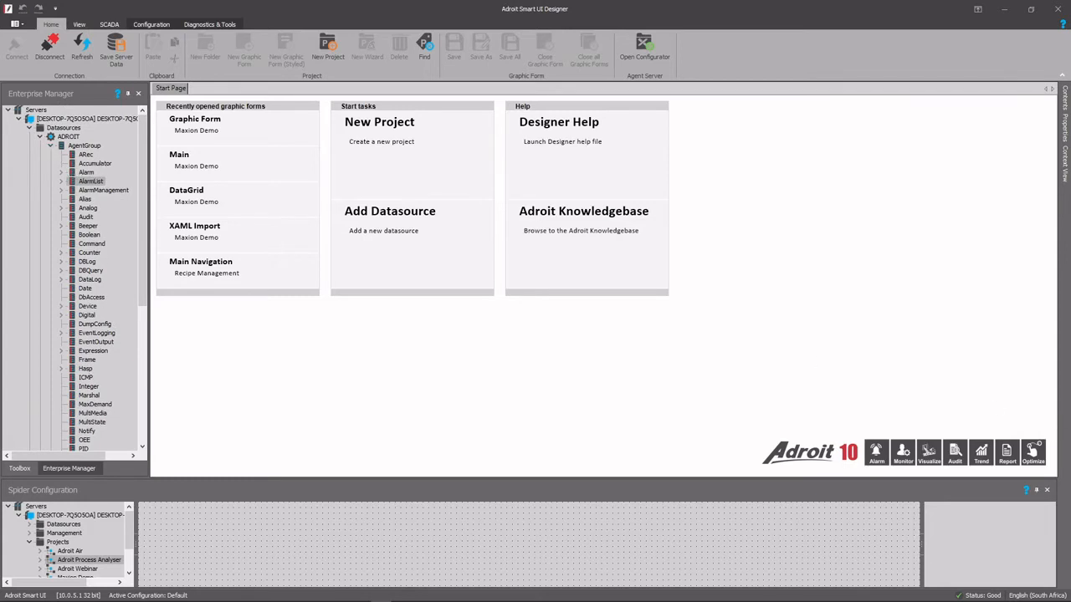
double_click(62, 128)
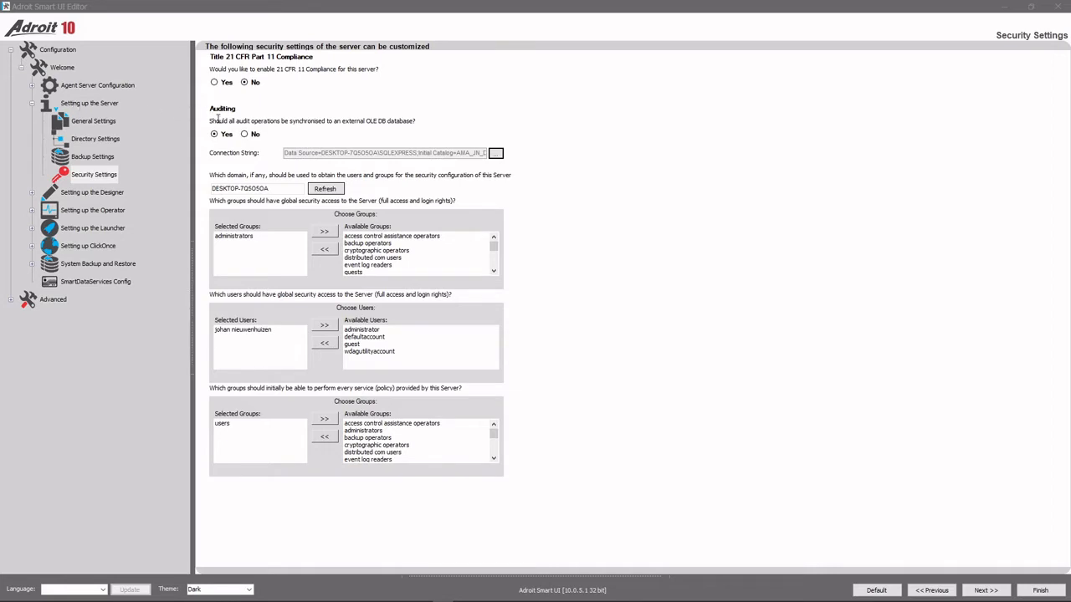
- In Smart UI Editor, confirm the audit connection to AMA_JN_DEMO using Windows Authentication, and toggle WGP version description entries in the advanced agent server configuration
click(498, 156)
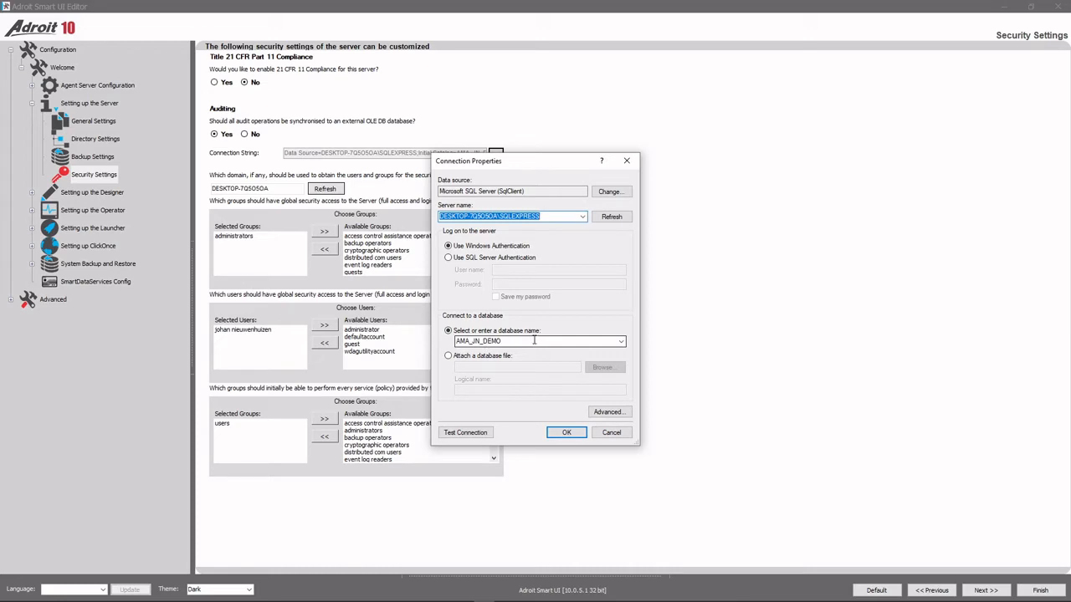
click(566, 433)
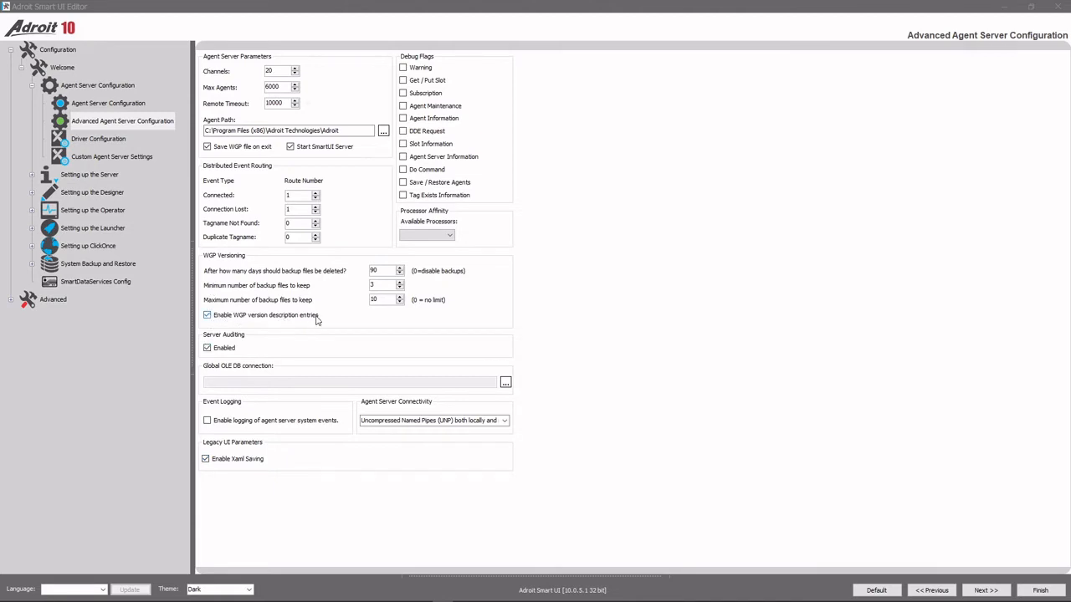
click(207, 317)
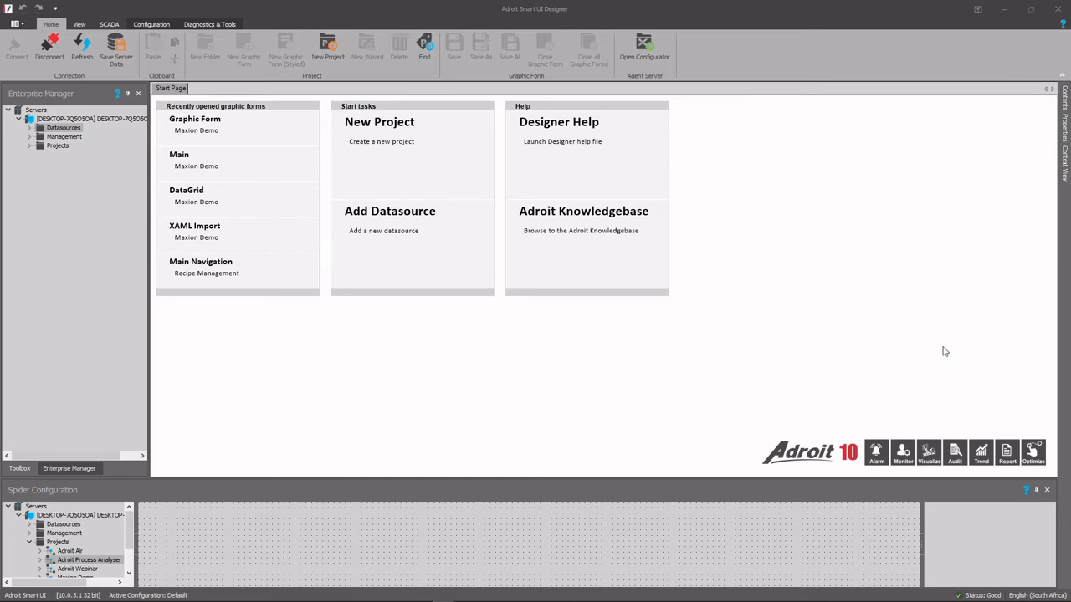
- Open the agent configurator, list the AlarmManagement agents and open the AM agent for editing
click(645, 50)
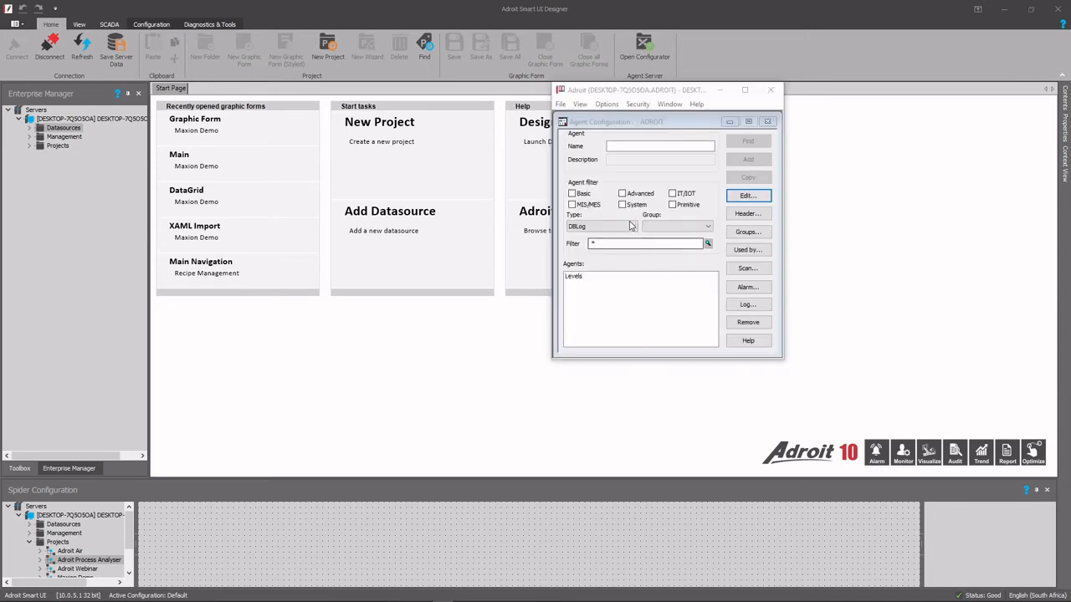
click(633, 228)
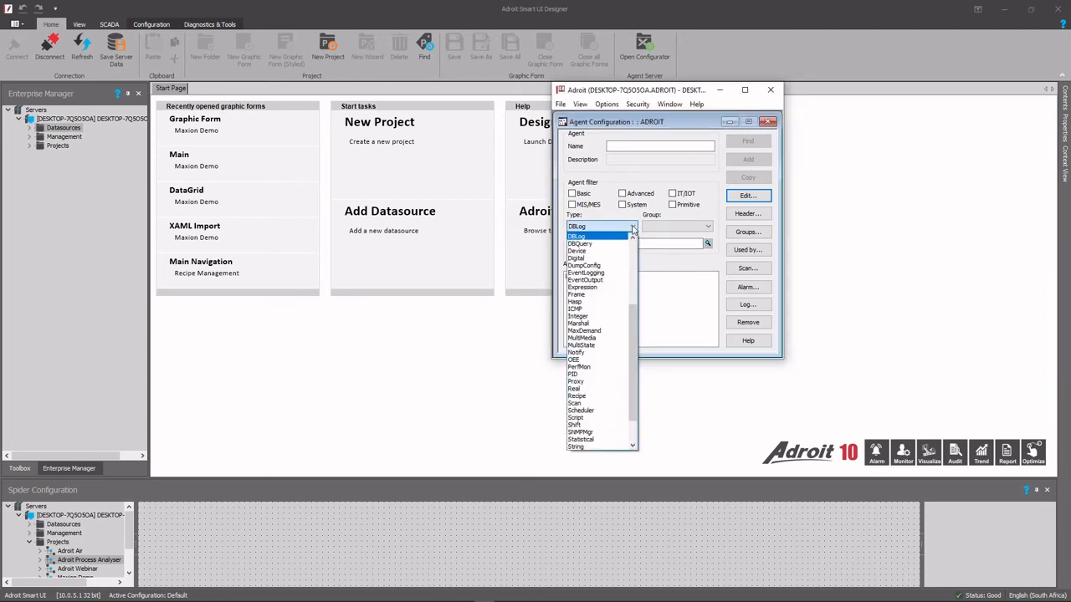
drag(634, 337, 634, 250)
click(605, 272)
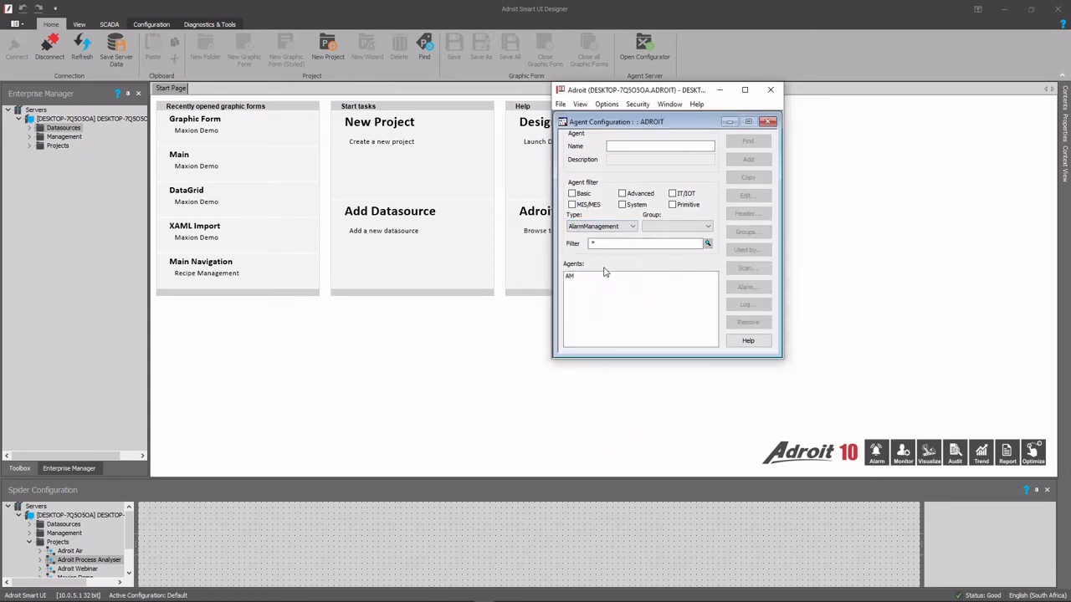
click(593, 280)
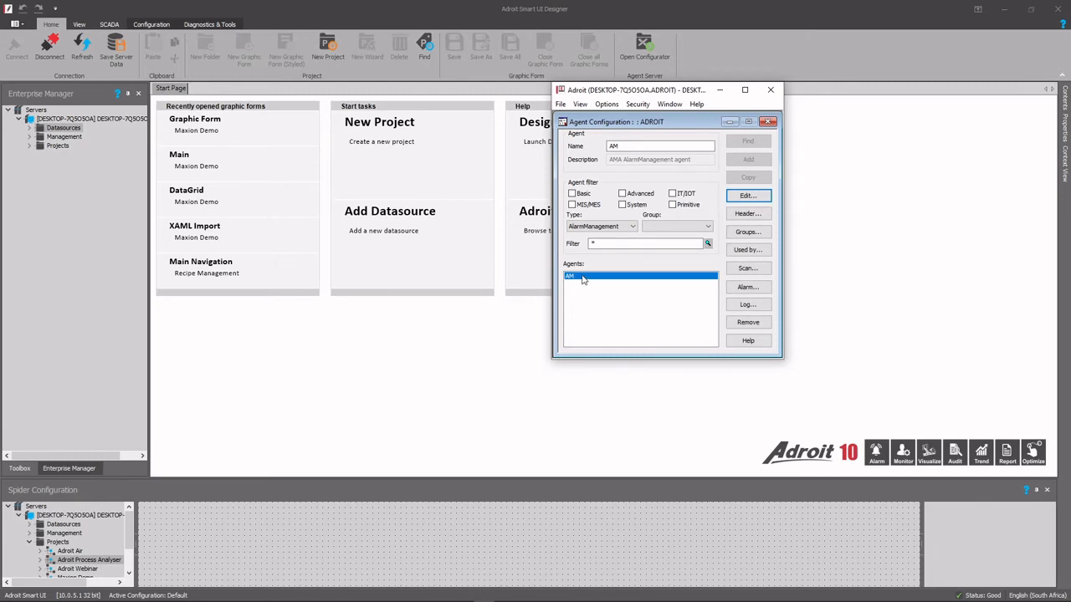
double_click(583, 279)
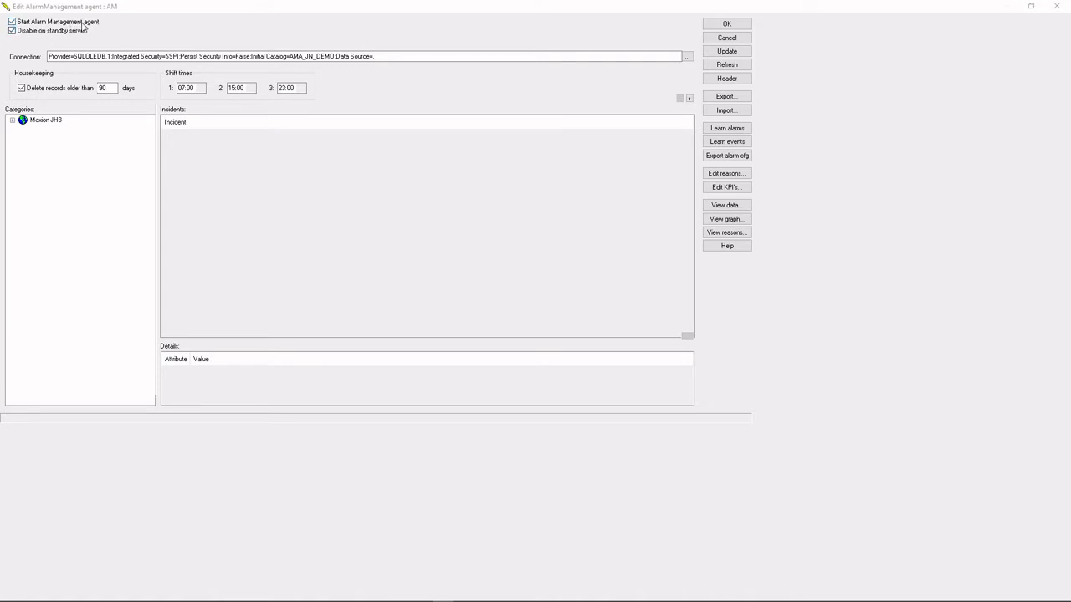
- Examine the AM agent's Maxion JHB categories and its database connection string, and return to Smart UI Designer
click(12, 122)
right_click(39, 121)
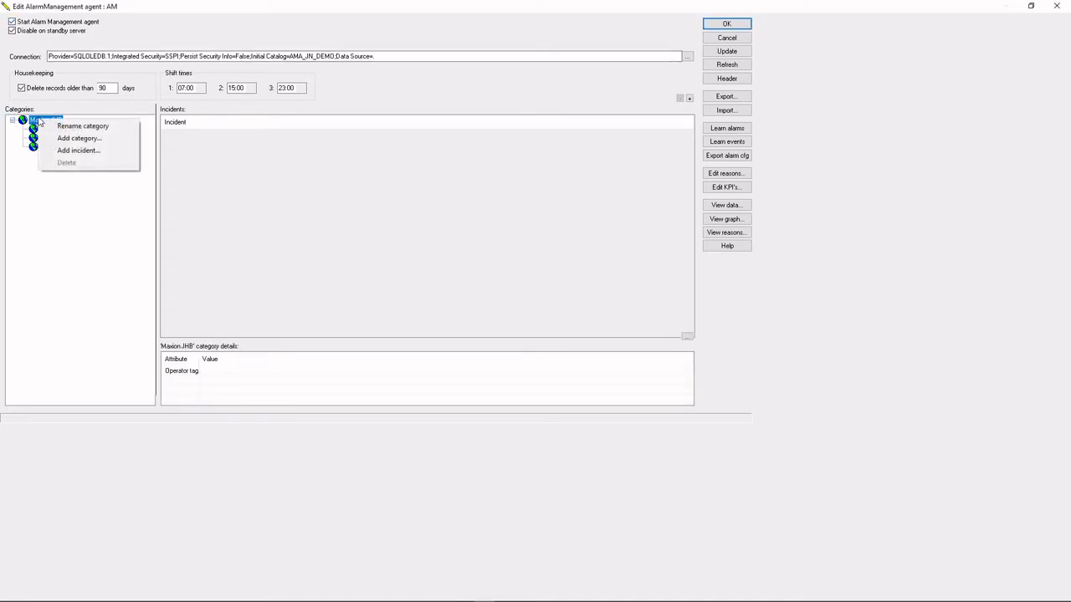
click(132, 109)
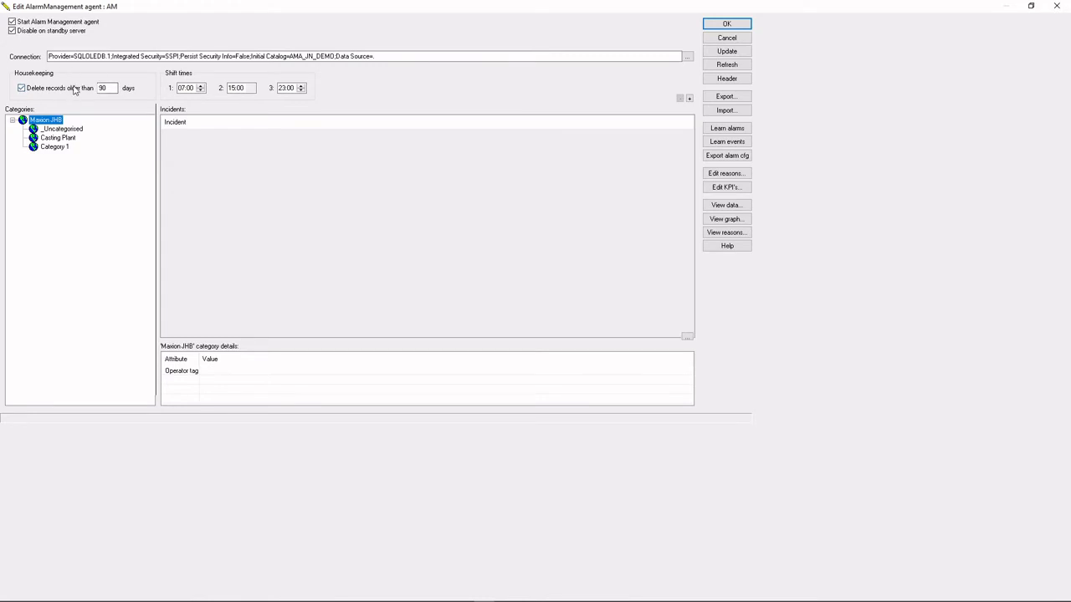
click(51, 56)
drag(51, 56, 386, 62)
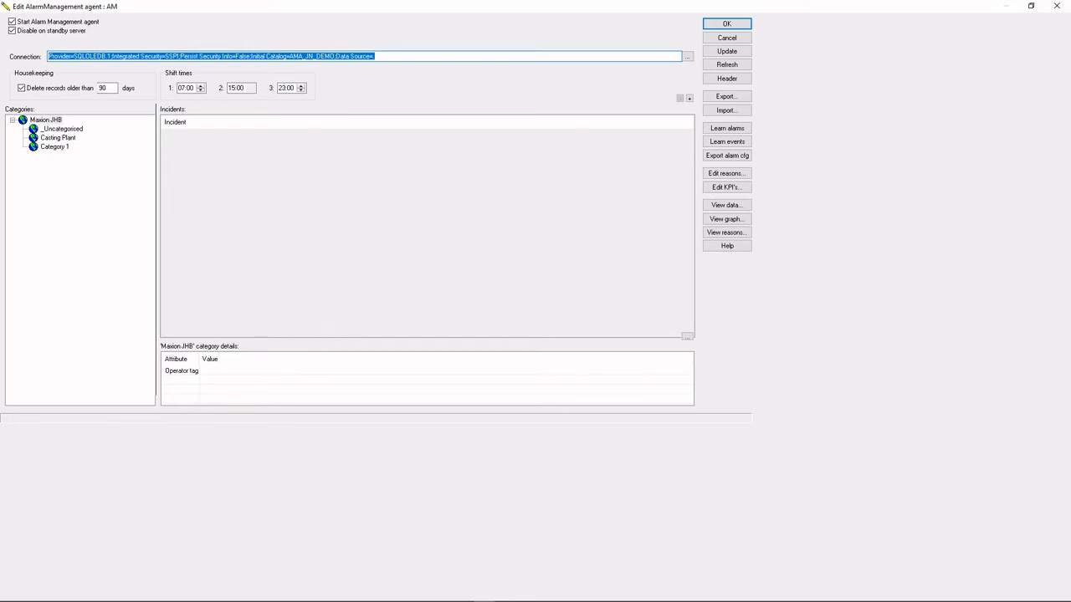
key(alt+Tab)
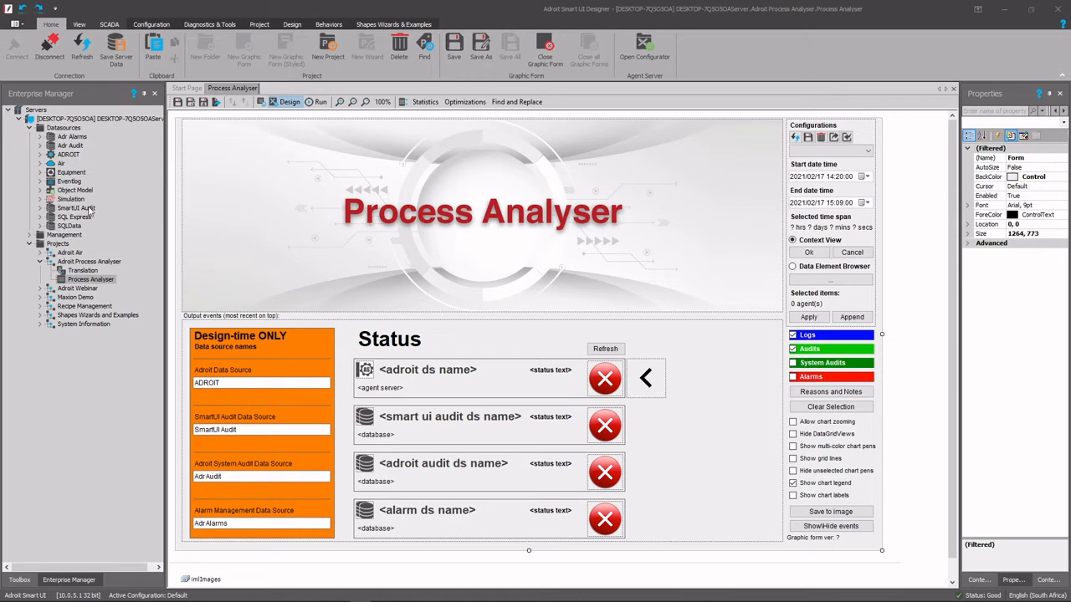
- View the plugin types available for a new datasource and leave without adding one
right_click(67, 130)
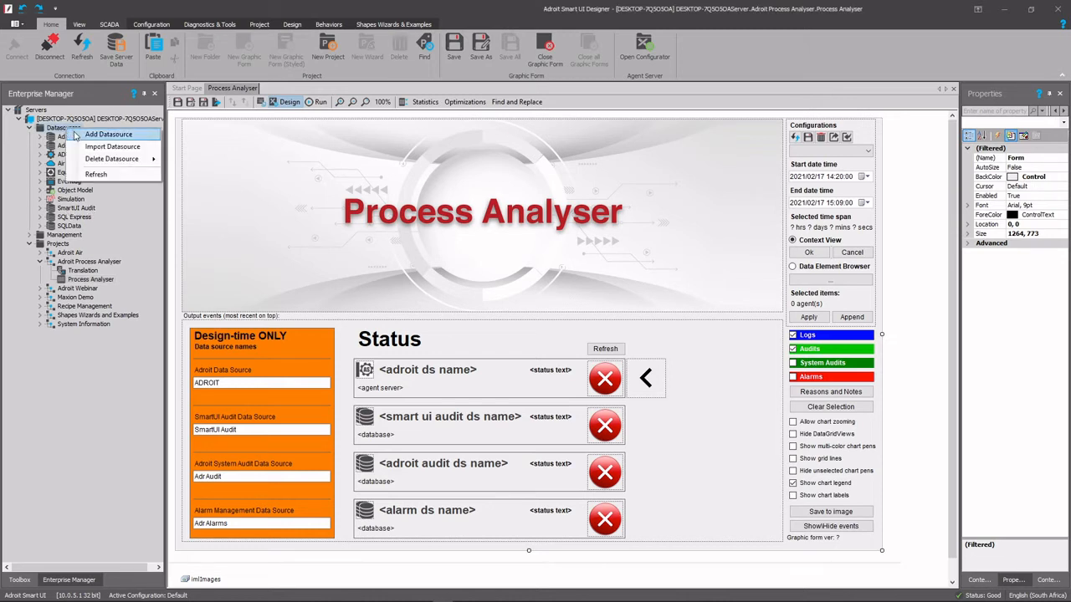
click(87, 136)
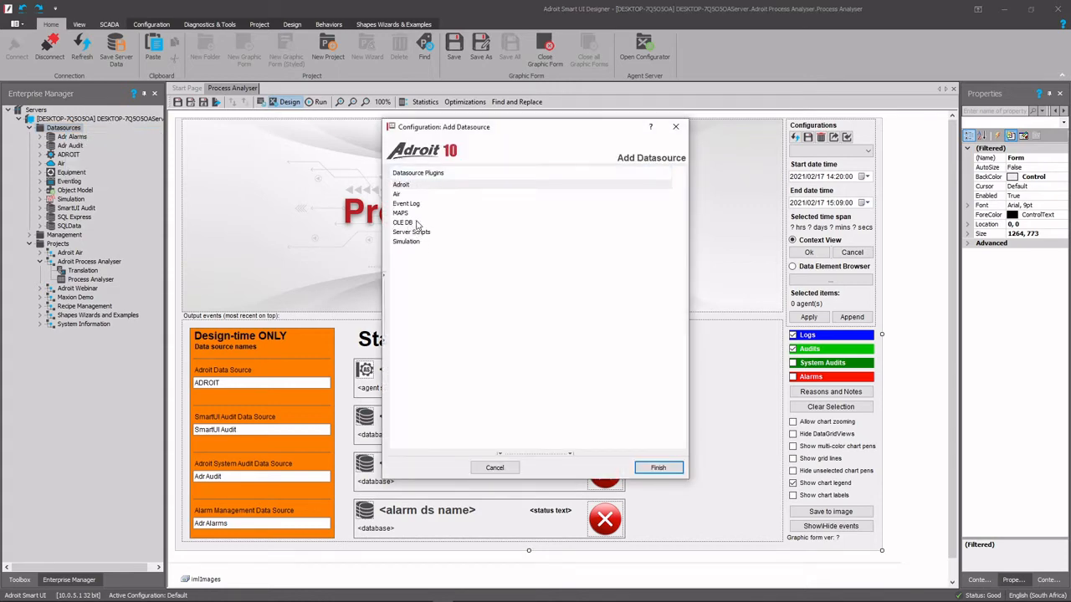
click(494, 467)
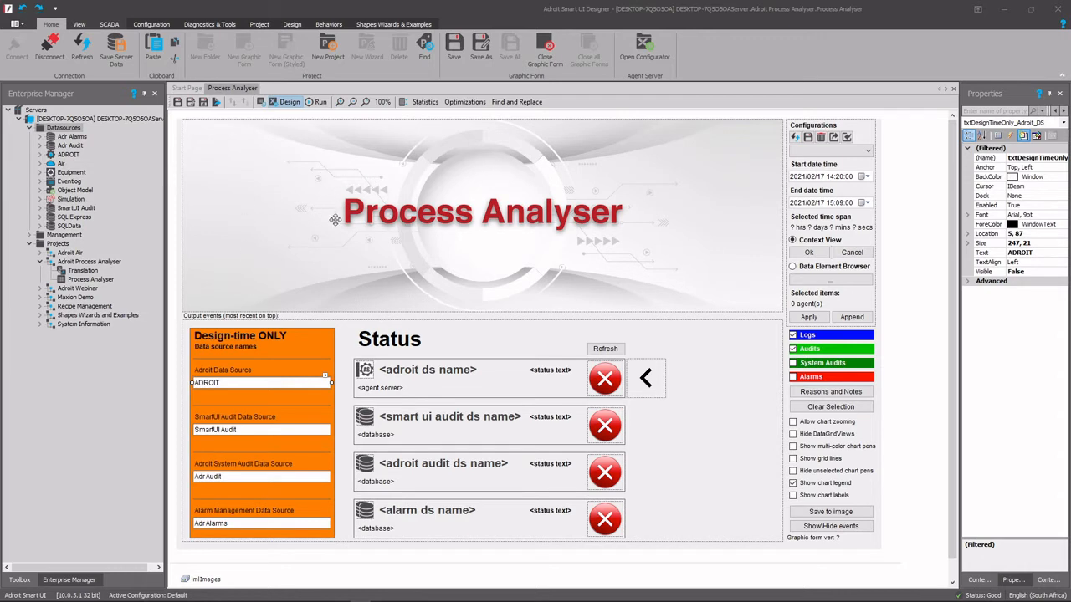
- Run the Process Analyser graphic form to check its data sources
click(318, 102)
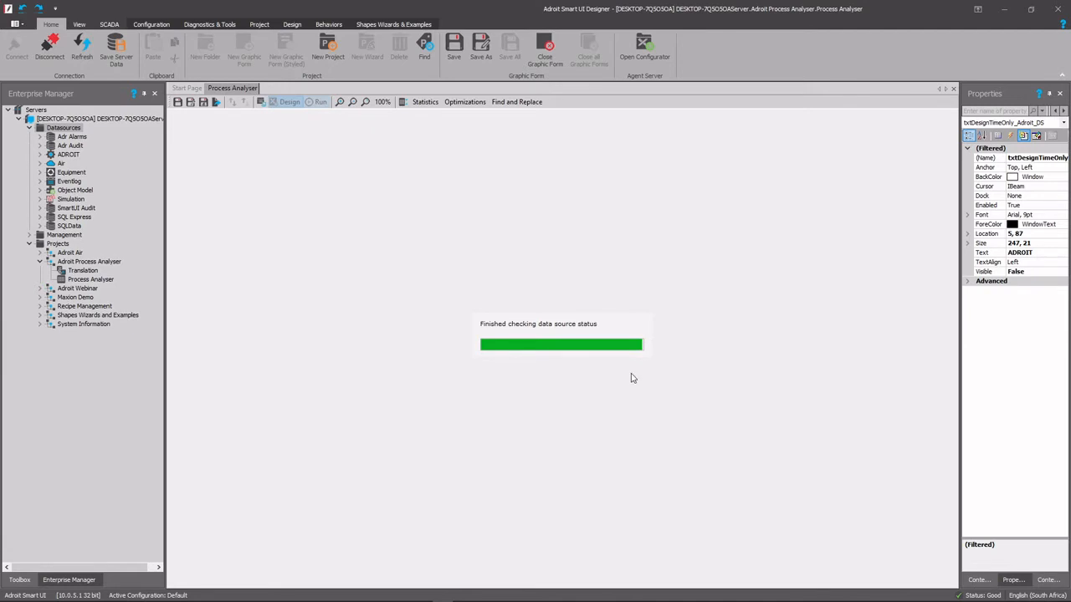
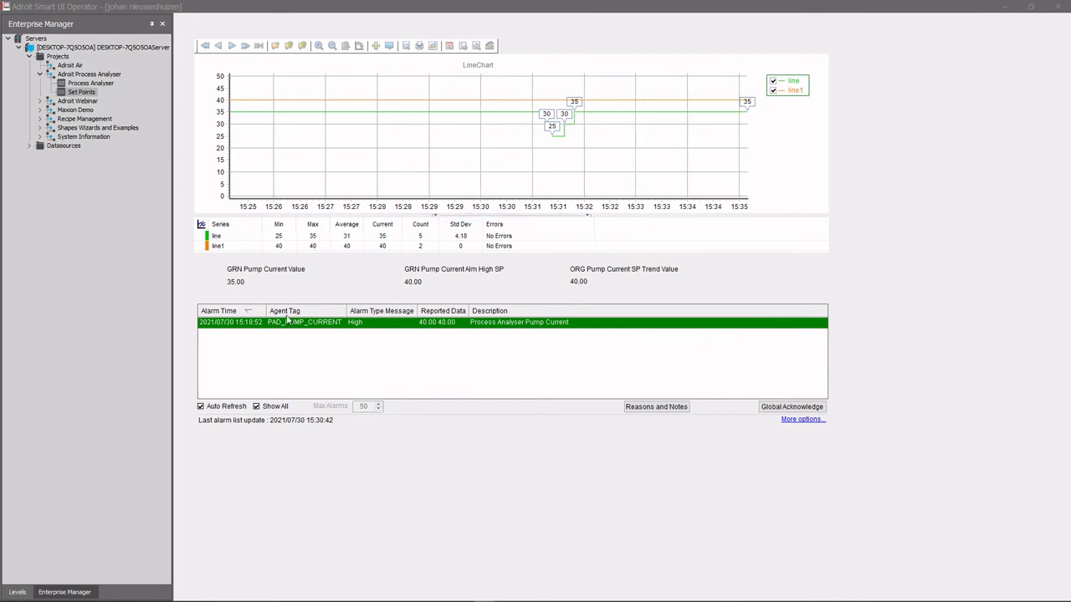
- Set the GRN pump current value to 42 and accept the change
click(240, 282)
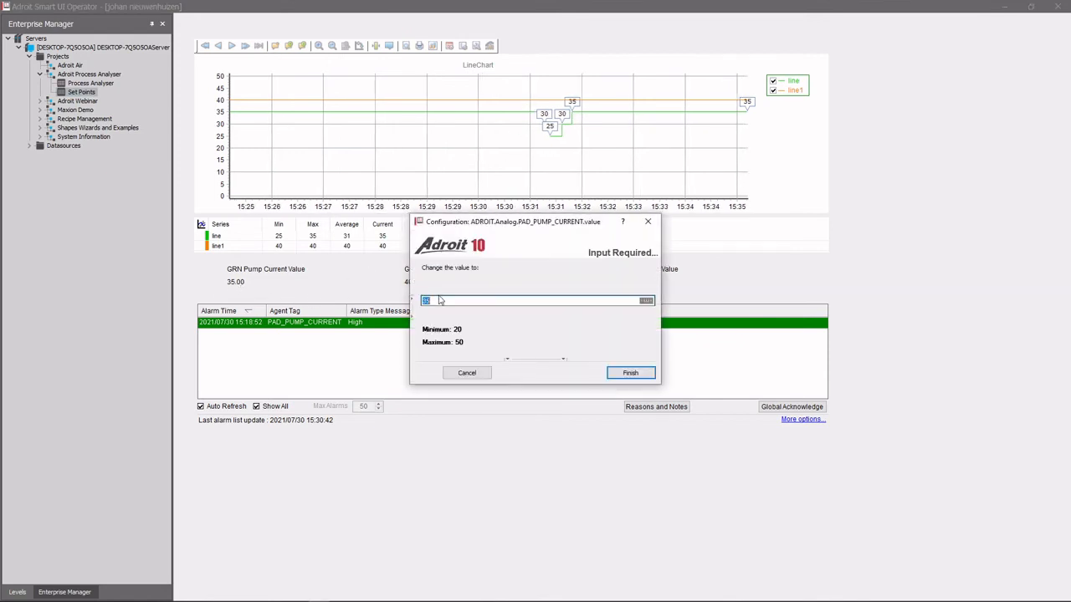
text(42)
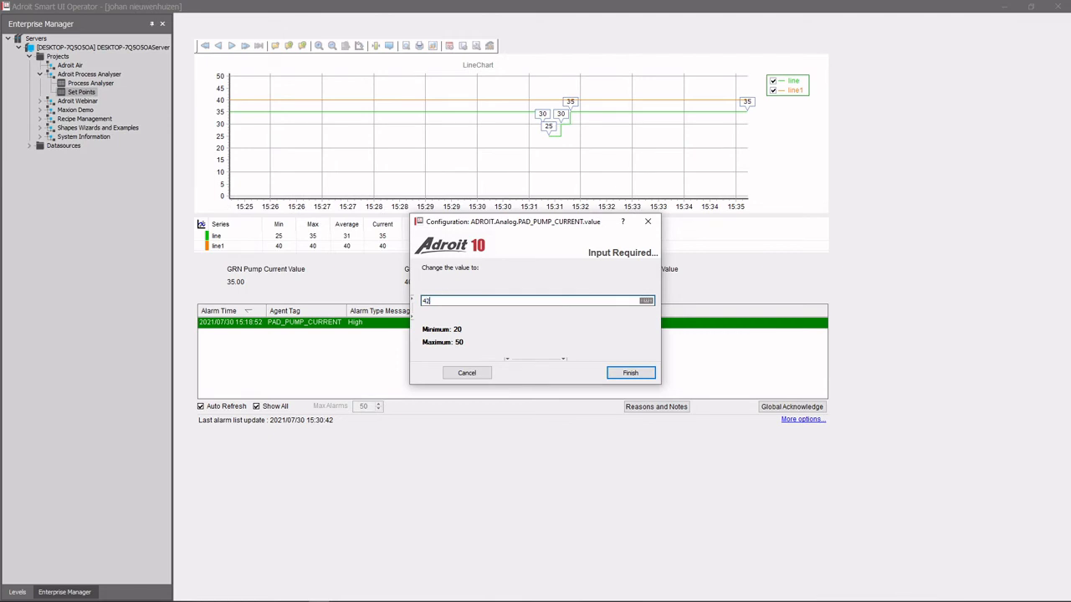
click(622, 378)
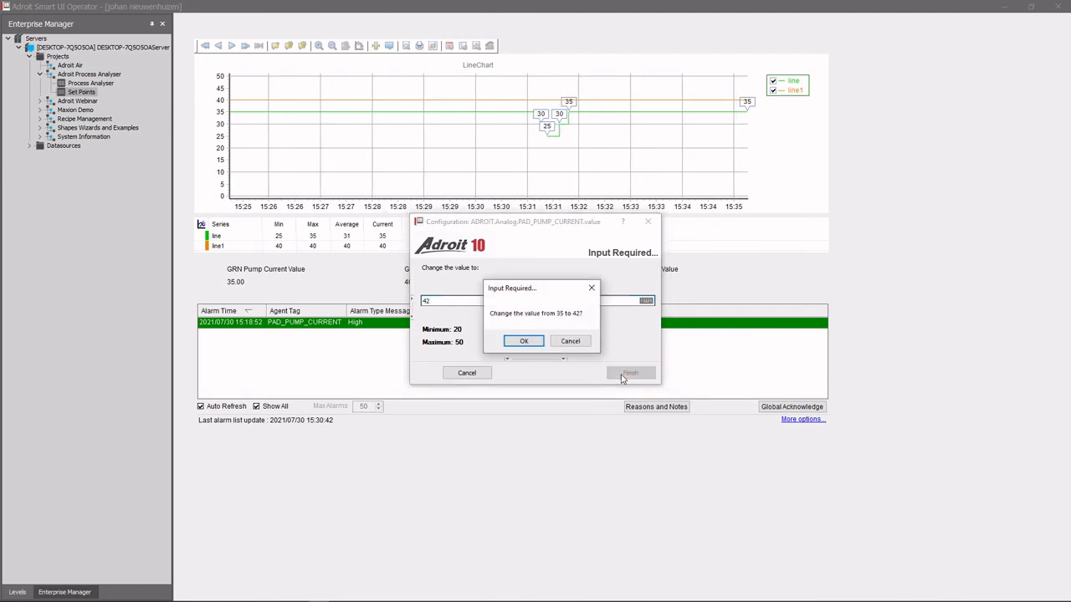
click(524, 341)
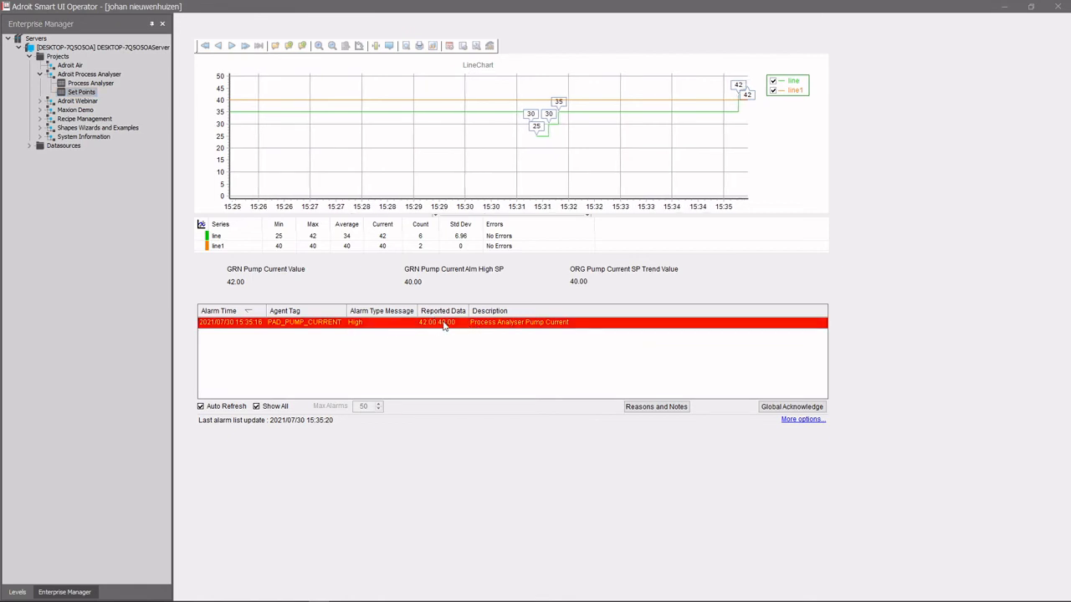
- Assign the reason Electrical and sub-reason Power failure to the earliest listed PAD_PUMP_CURRENT incident, commit it and finish the reasons and notes
click(636, 407)
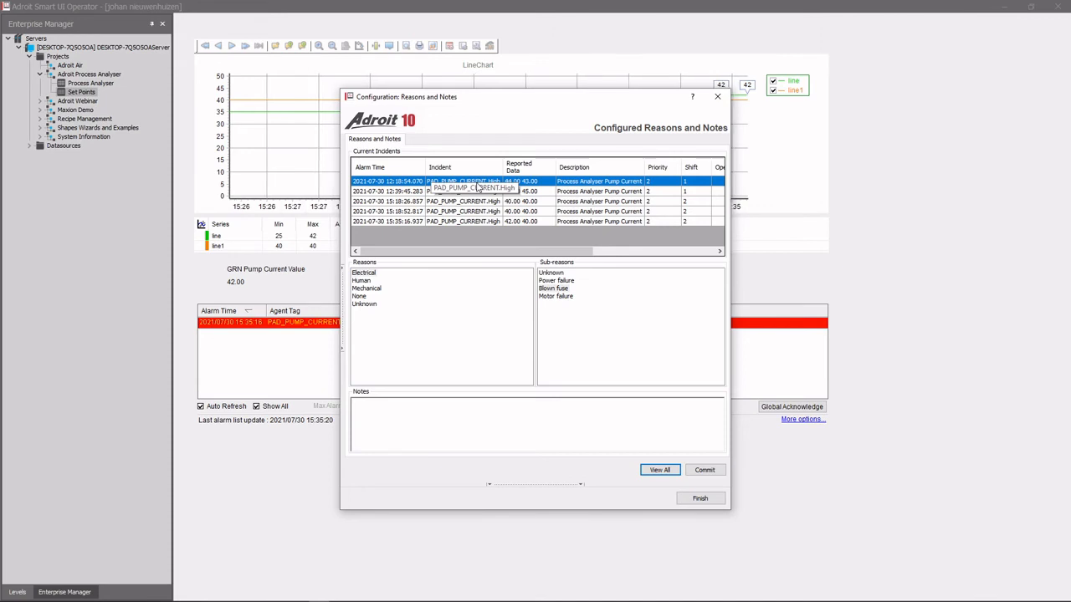
click(439, 182)
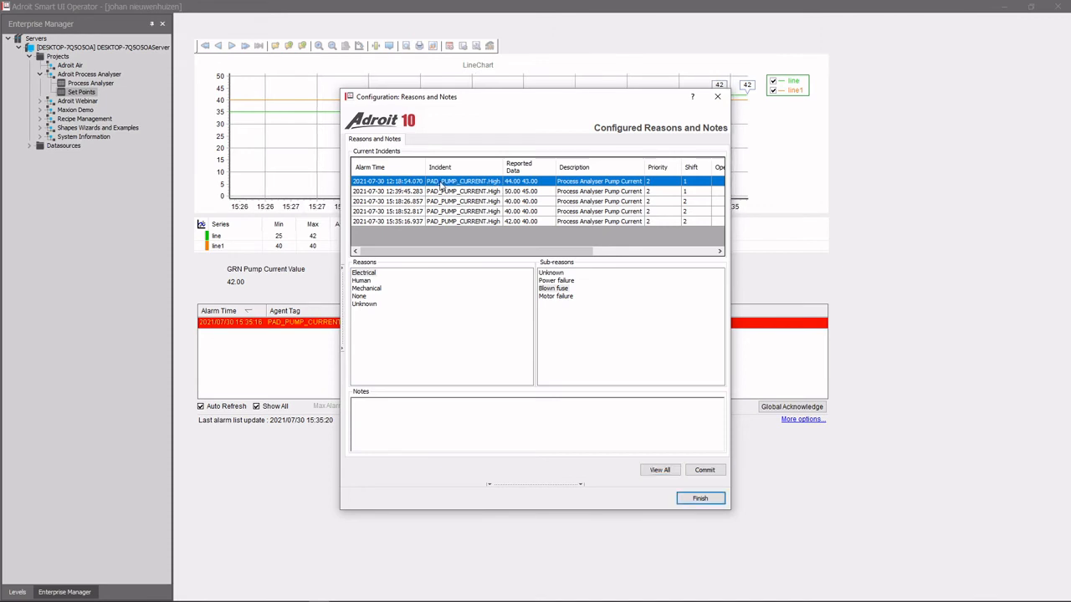
click(368, 273)
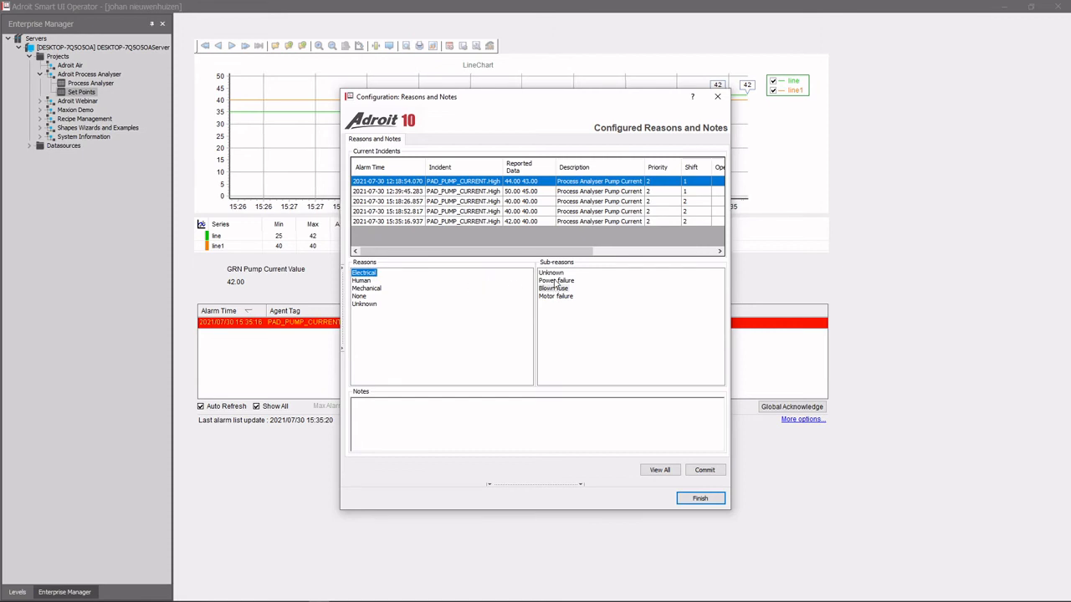
click(556, 281)
click(704, 470)
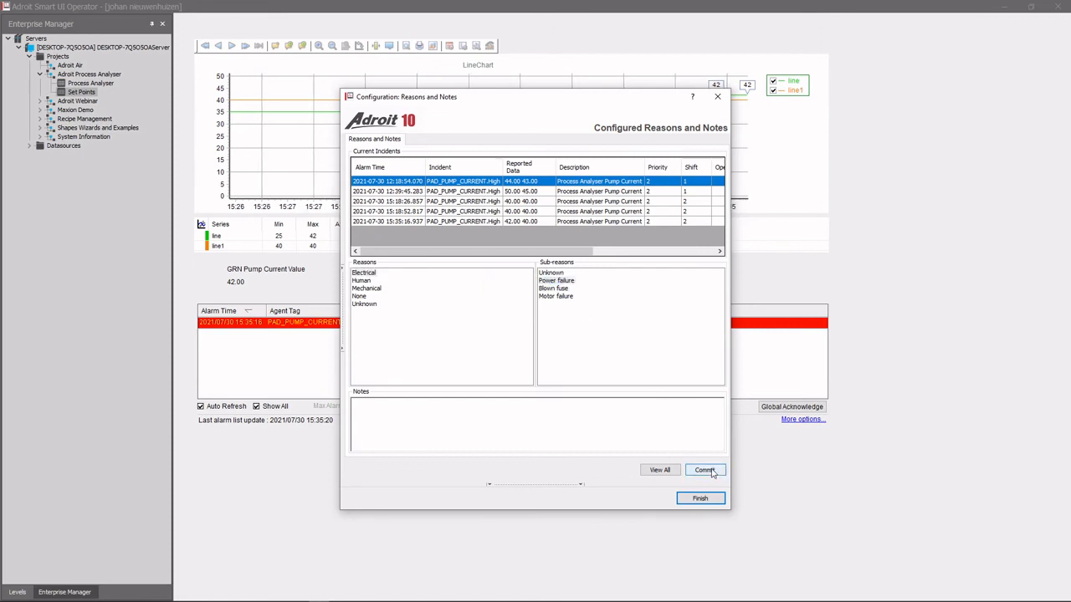
click(558, 343)
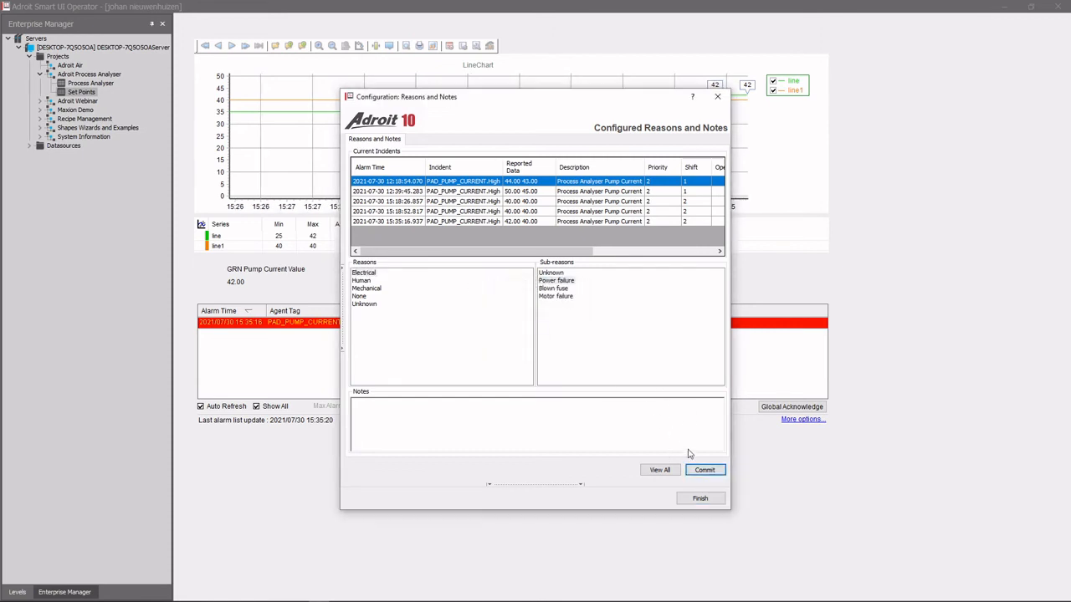
click(700, 497)
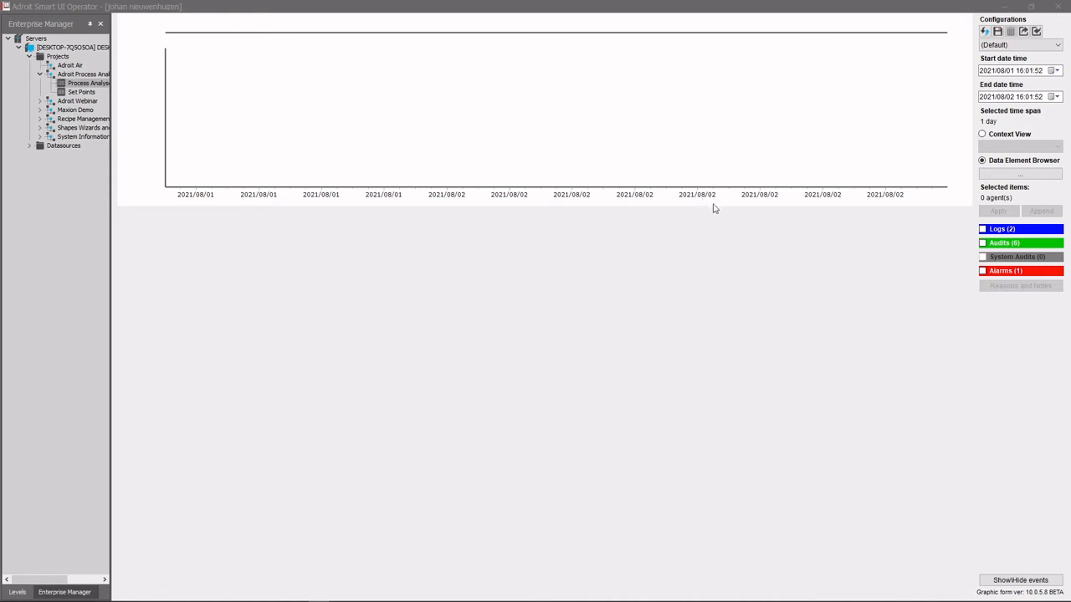
- Refresh the Process Analyser's time range, view the options for saving a configuration with a new agent and leave without saving
click(985, 33)
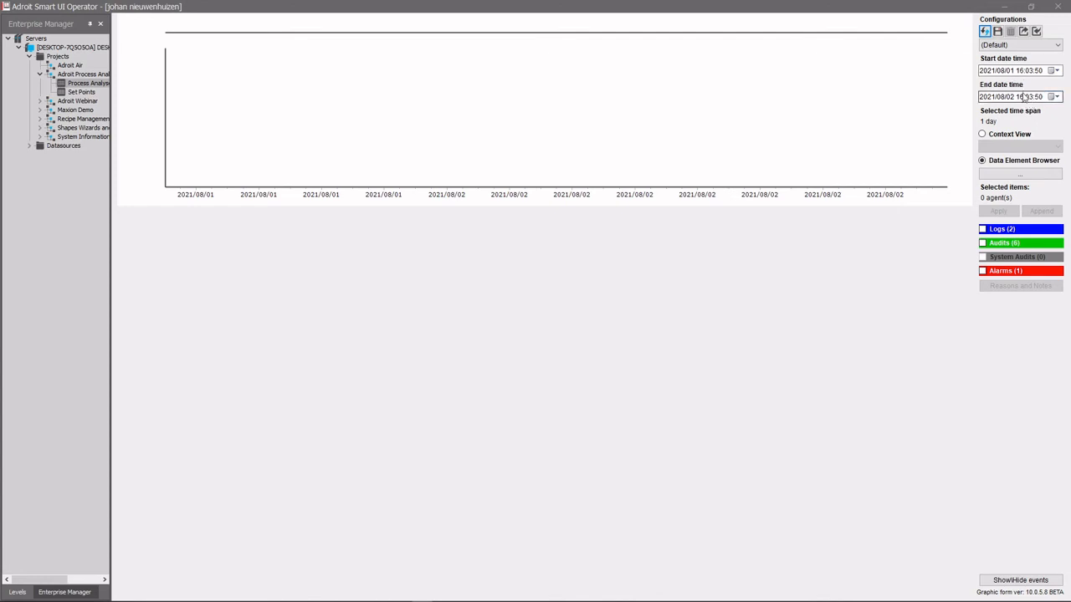
click(998, 33)
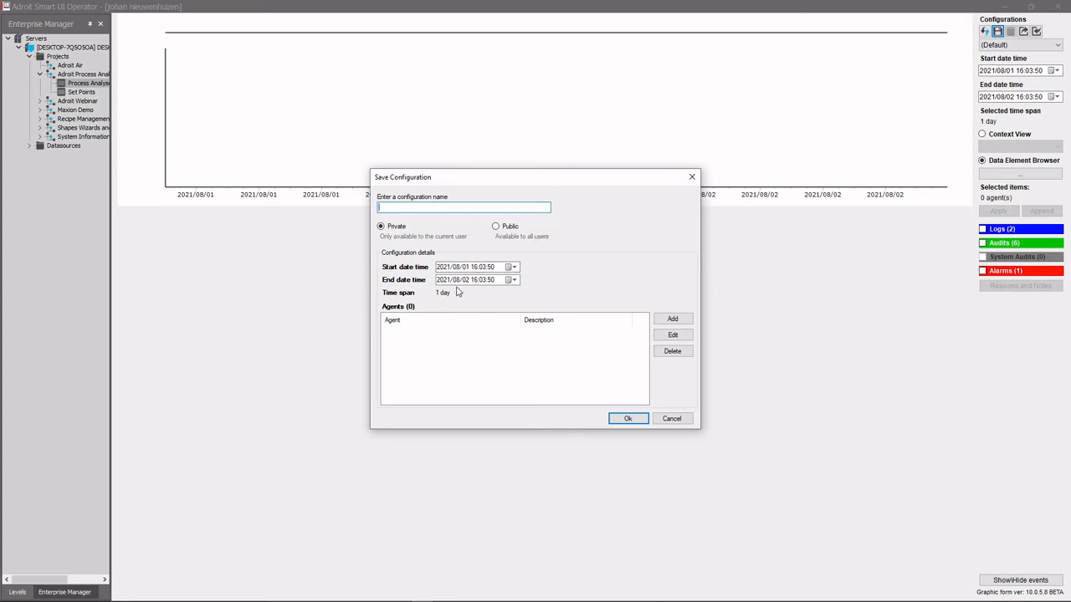
click(672, 319)
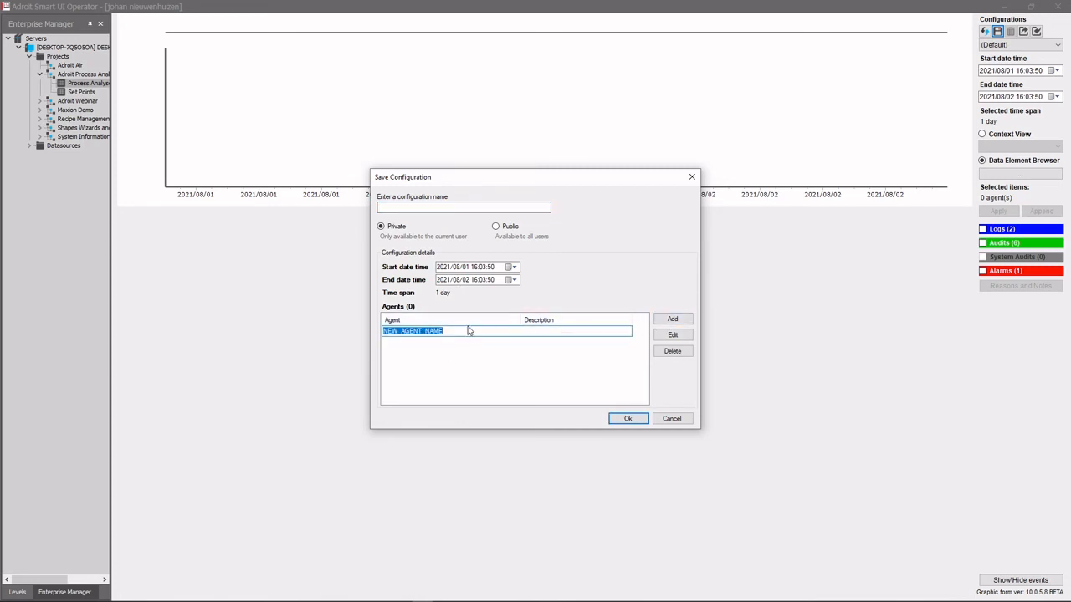
click(692, 179)
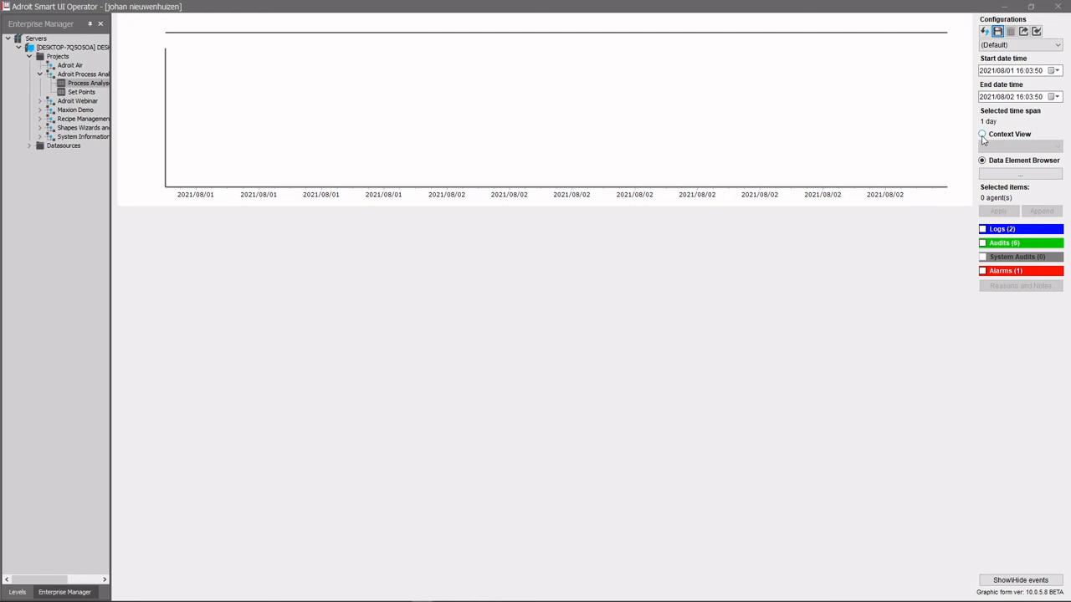
- View the Gas Plant agents offered in the context view and leave them unselected
click(983, 136)
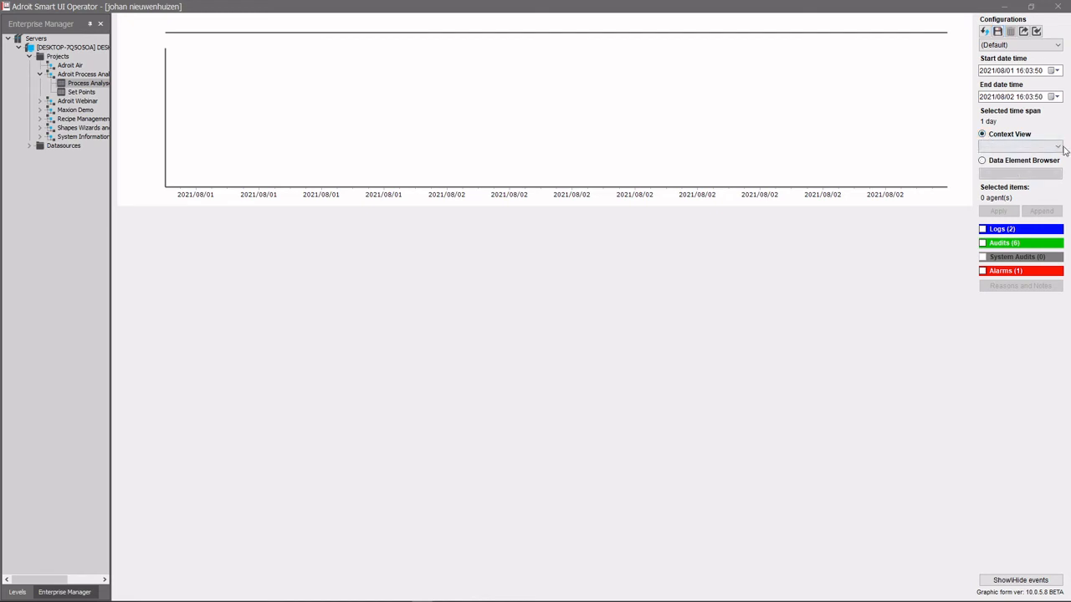
click(1059, 148)
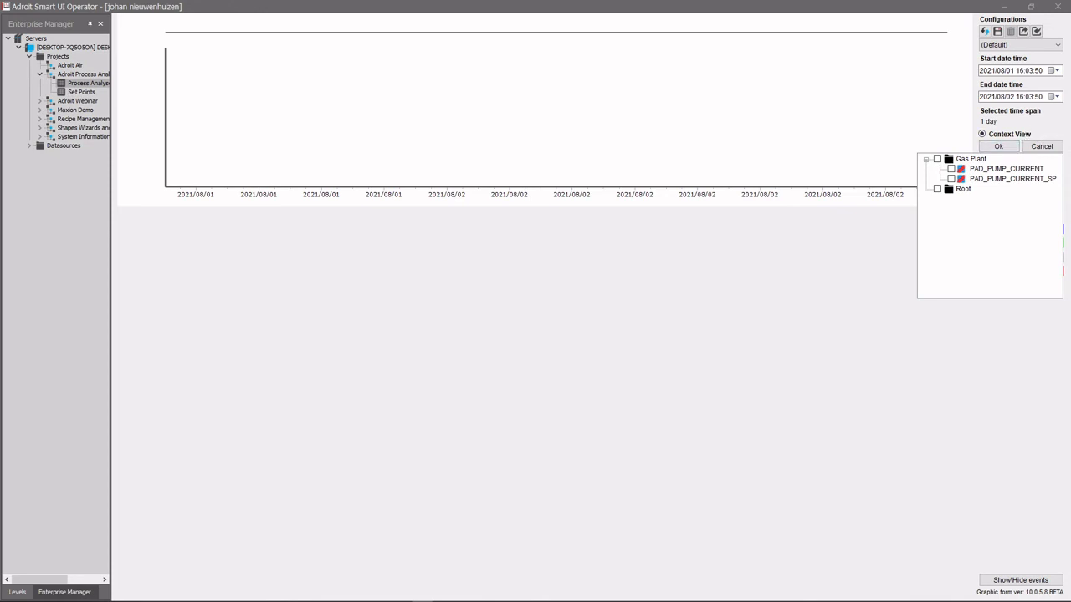
click(1010, 146)
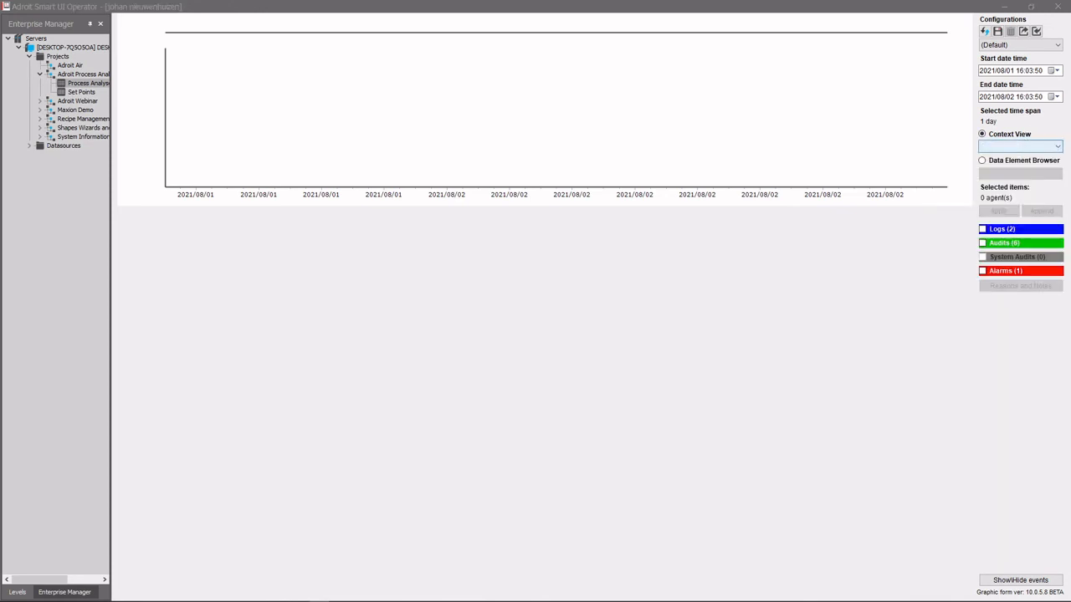
- Select the pump current tags from ADROIT's Analog agents with the Data Element Browser
click(982, 160)
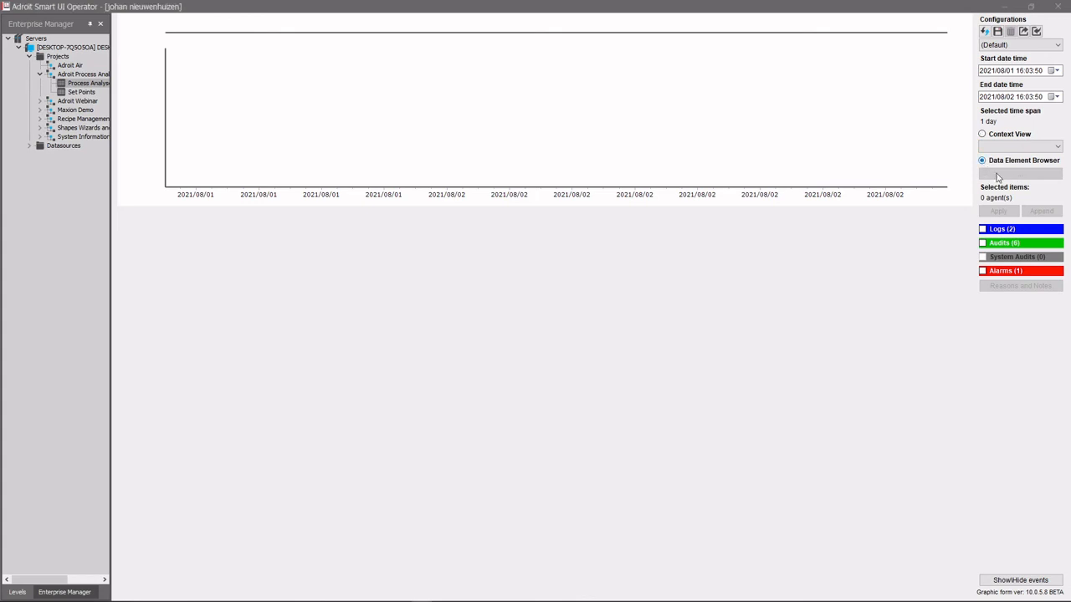
click(997, 174)
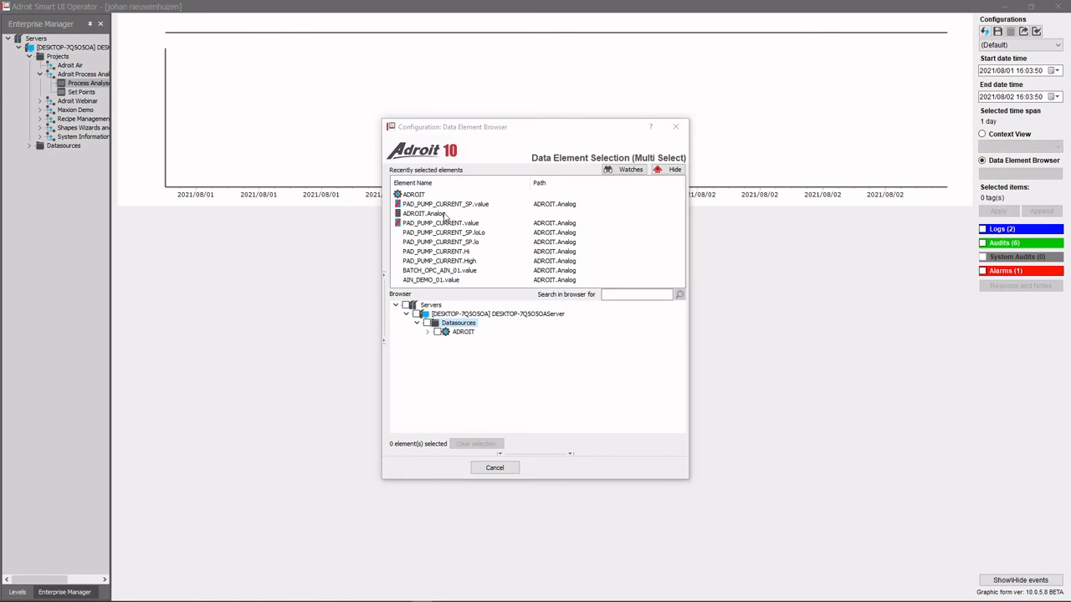
click(438, 333)
click(427, 333)
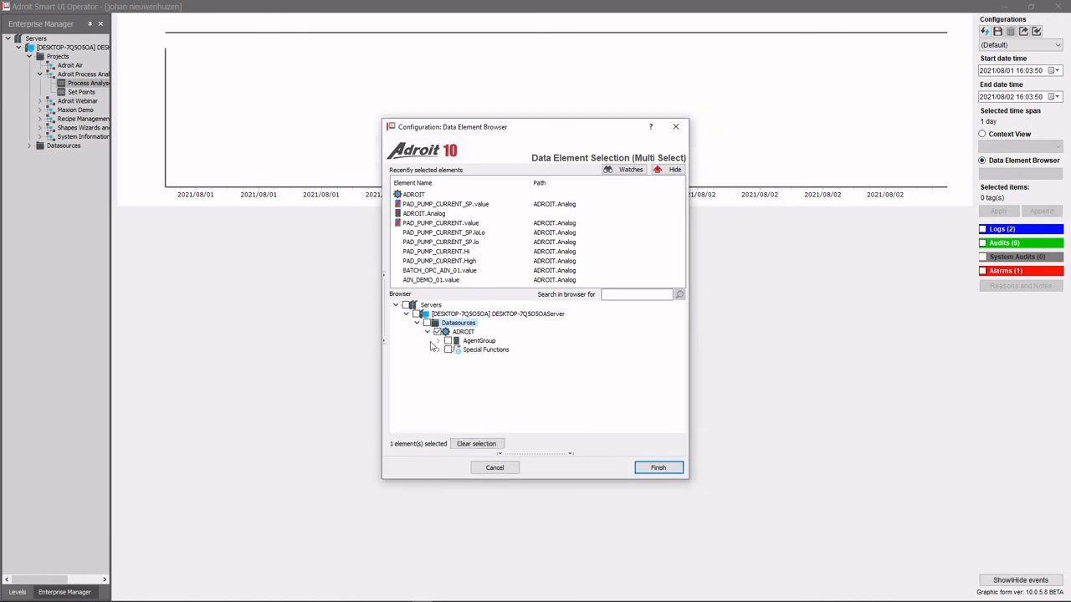
click(438, 342)
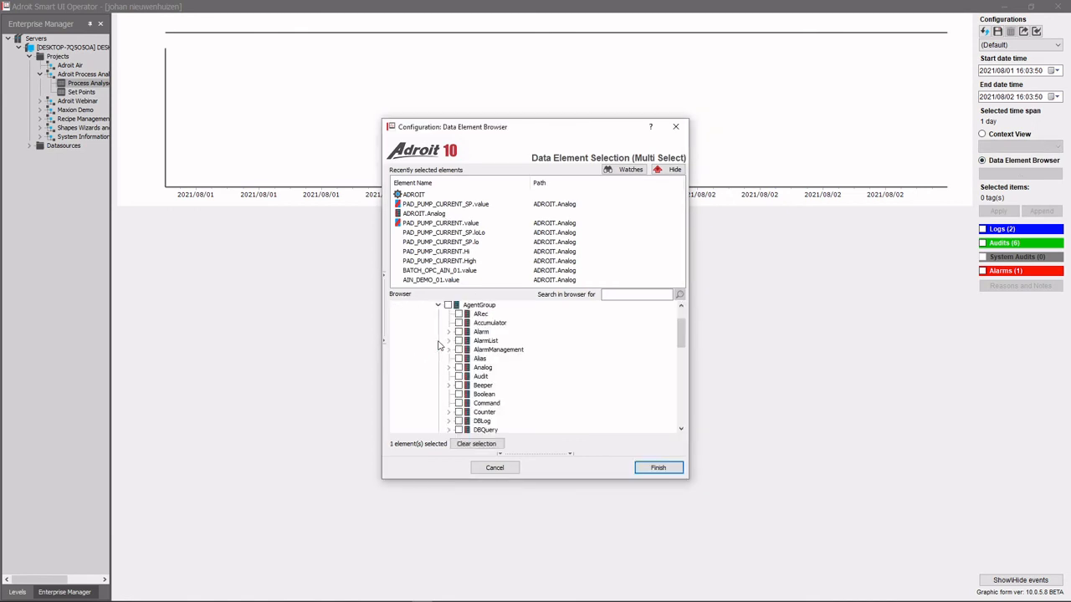
click(457, 368)
click(449, 368)
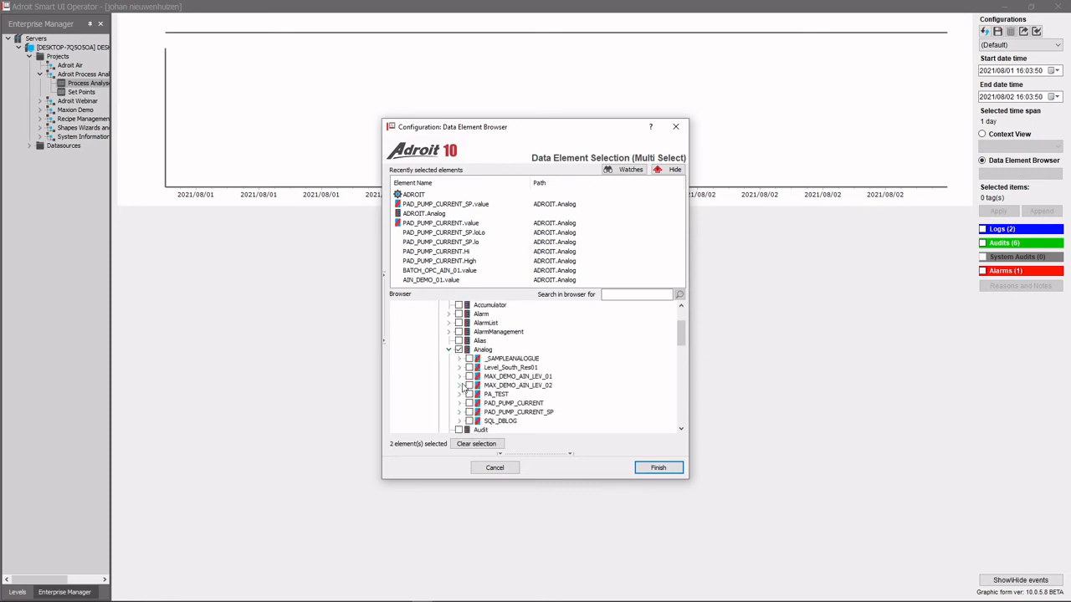
click(470, 403)
click(656, 468)
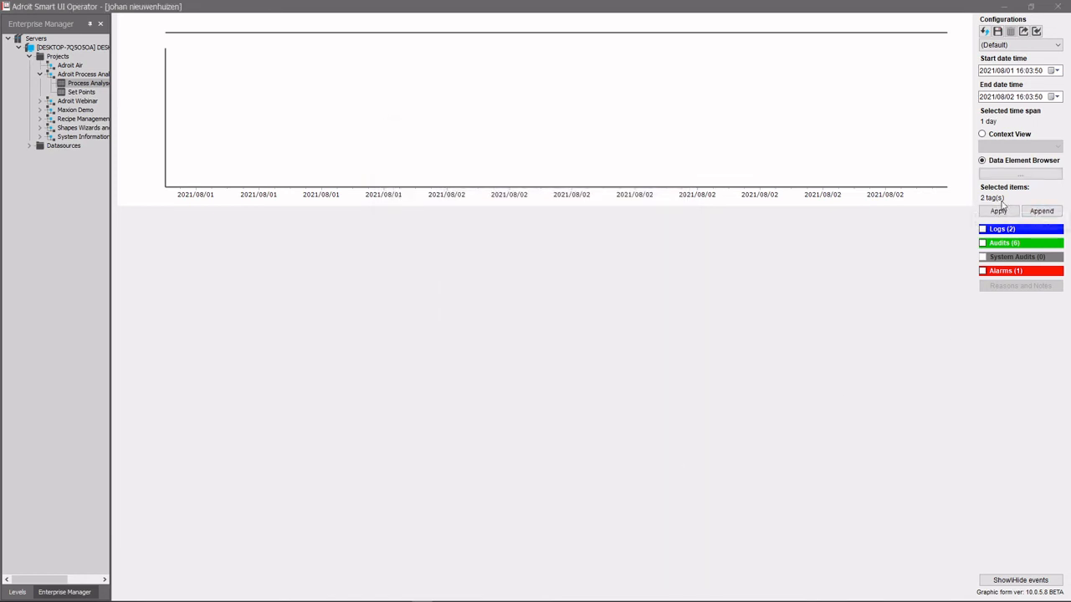
- Reset the analysis configuration to the latest time range and set the start time to 15:30
click(1030, 73)
click(985, 31)
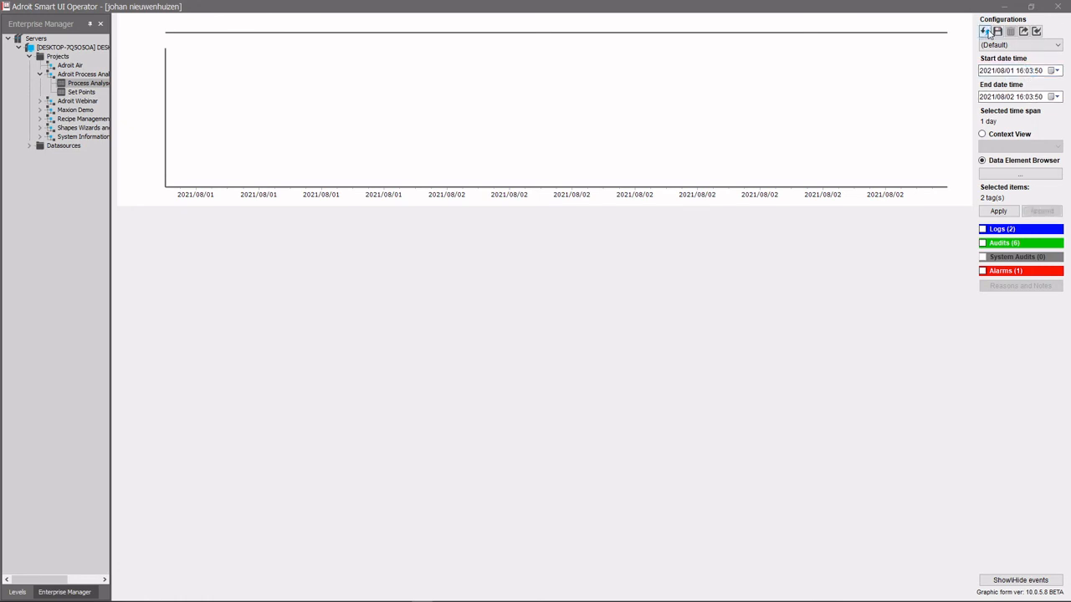
click(1020, 73)
text(15)
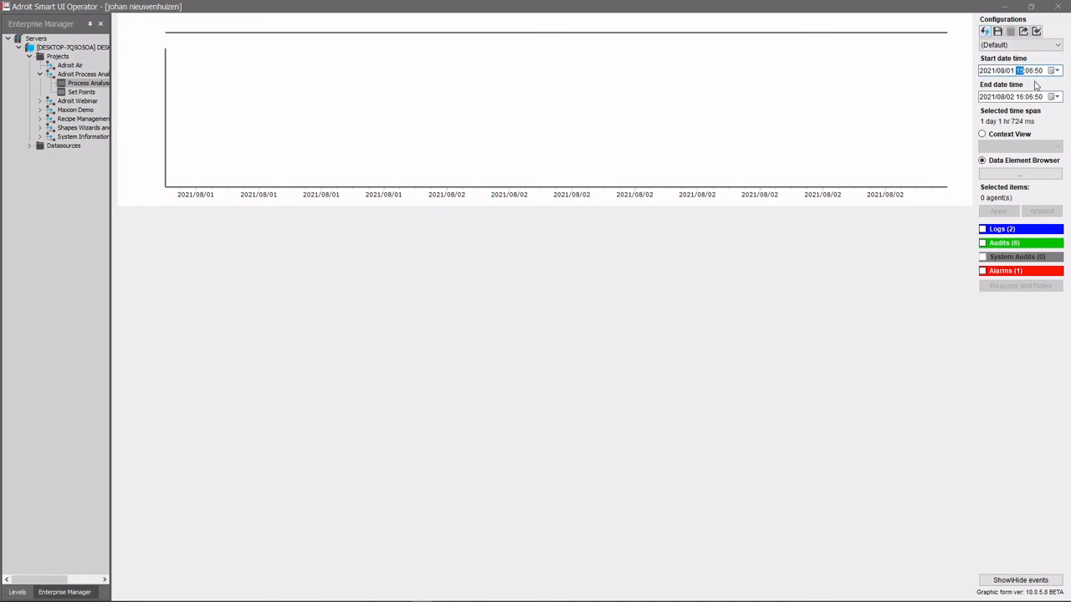
click(1031, 75)
text(30)
- Choose PAD_PUMP_CURRENT.value and PAD_PUMP_CURRENT_SP.value in the Data Element Browser and apply both to the analyser
click(1002, 174)
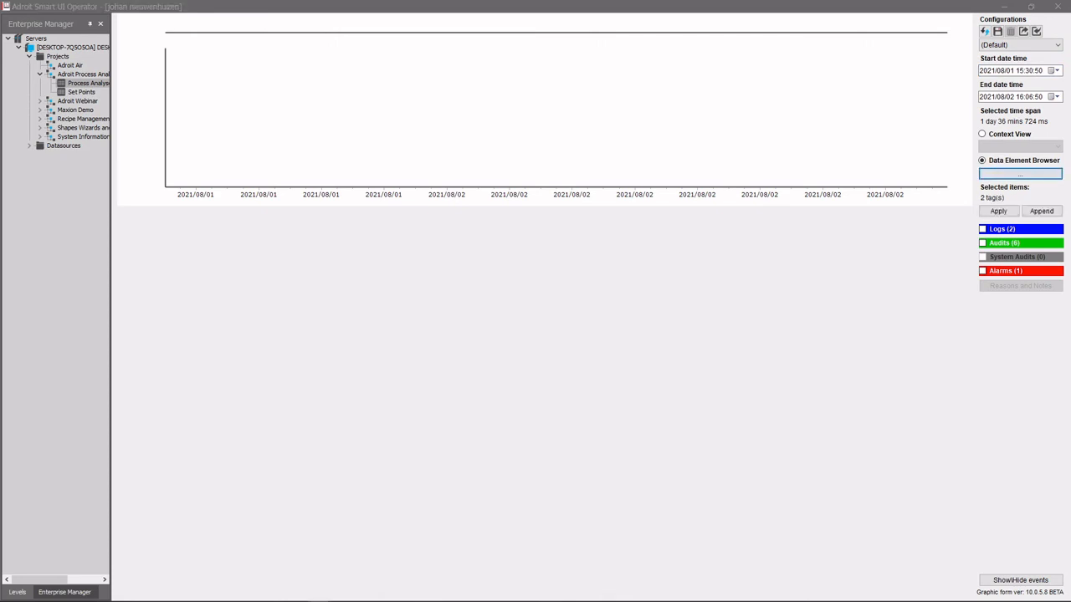
click(998, 211)
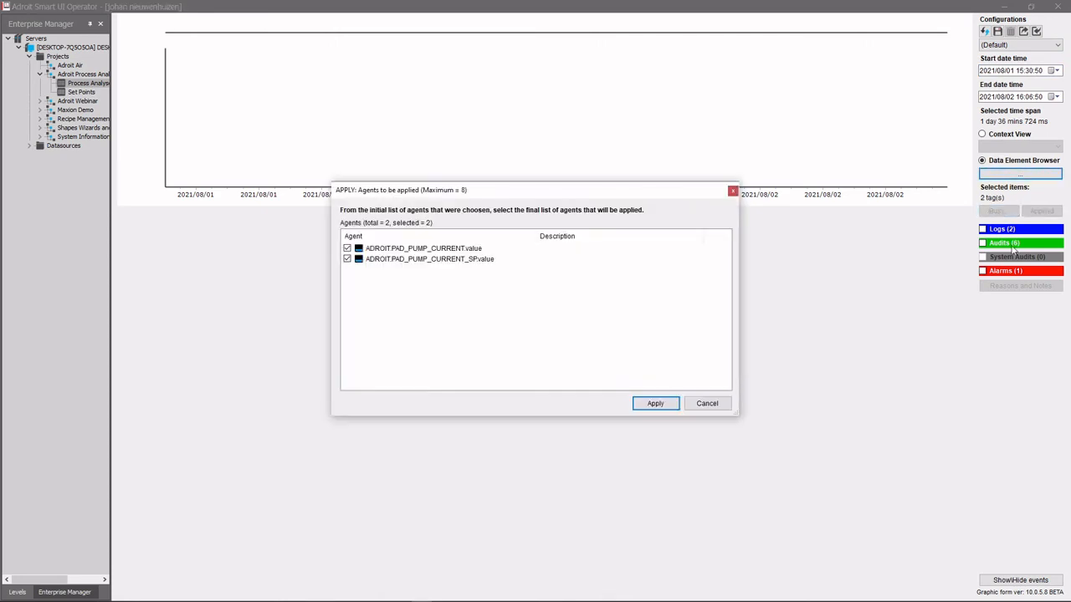
click(653, 404)
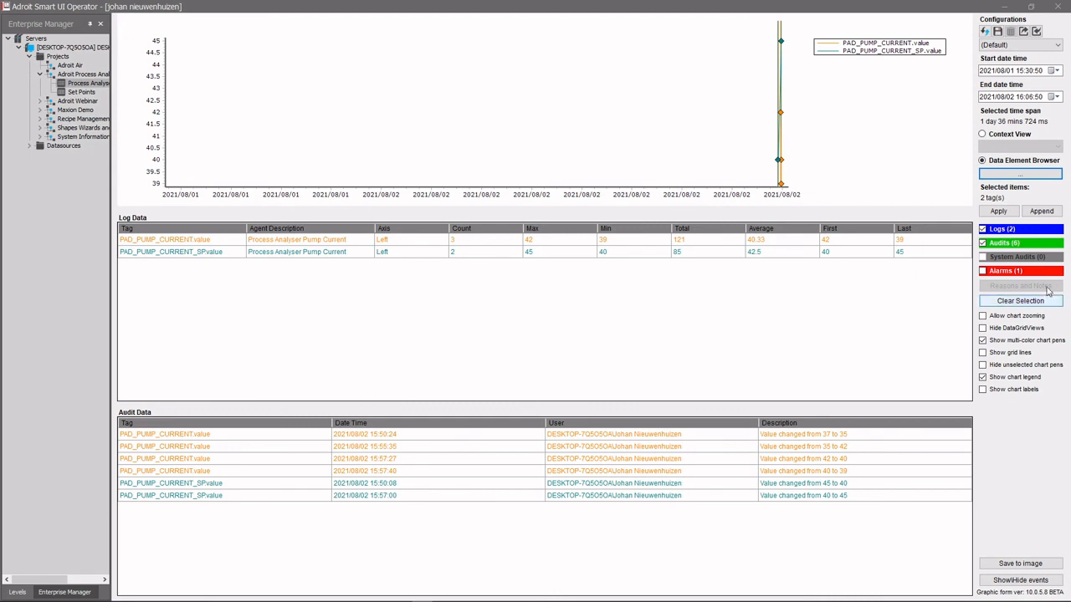
- Hide the audit data and highlight the PAD_PUMP_CURRENT_SP.value series in the log data
click(983, 243)
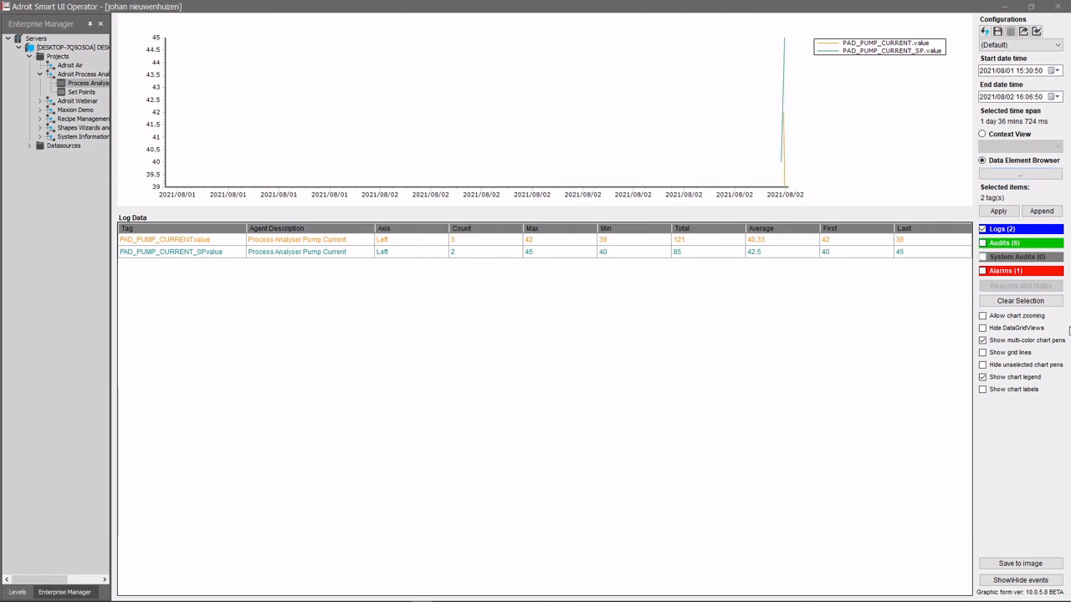
click(545, 252)
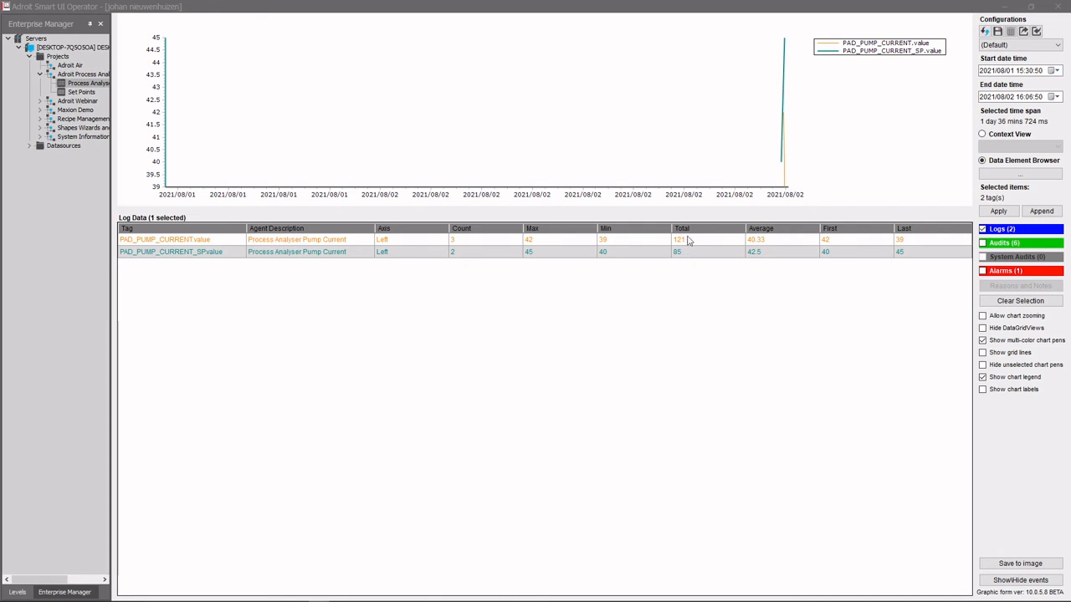
- Turn on the chart's grid lines and labels, and display the audit and alarm data alongside the logs
click(983, 329)
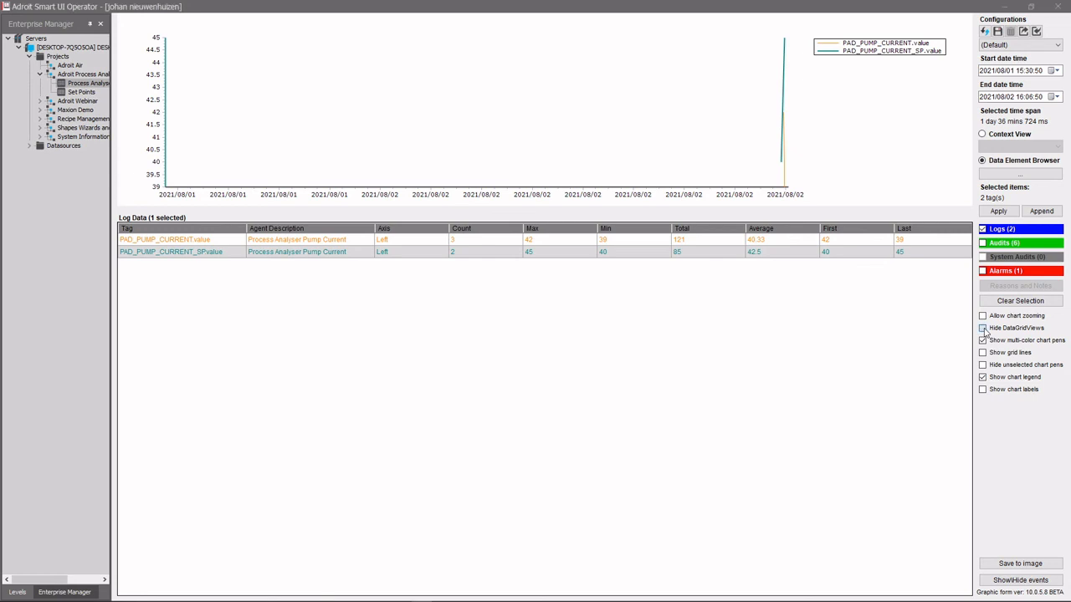
click(982, 329)
click(983, 353)
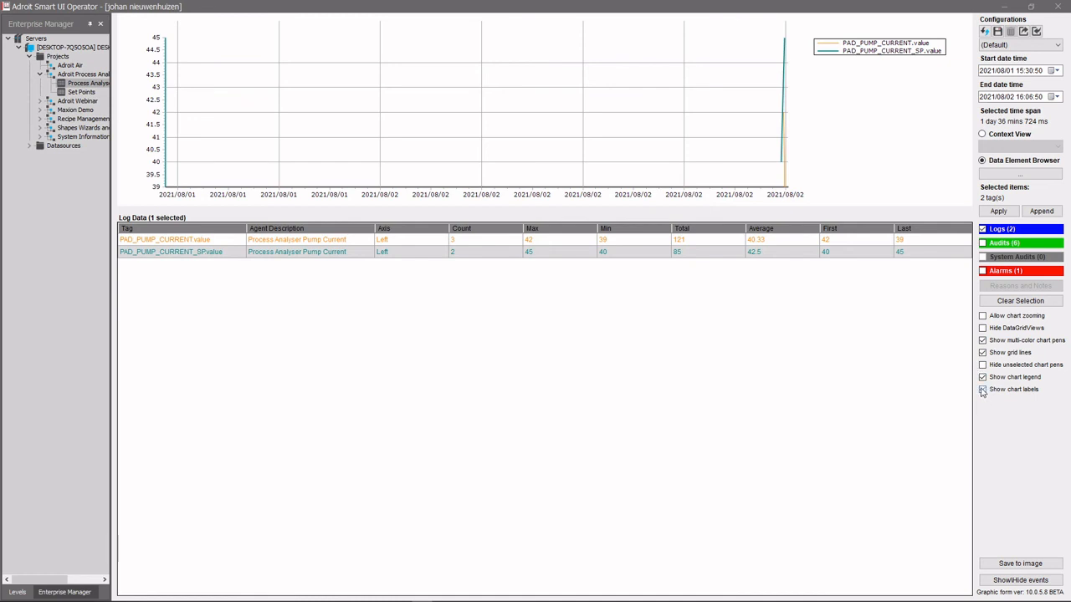
click(983, 243)
click(983, 270)
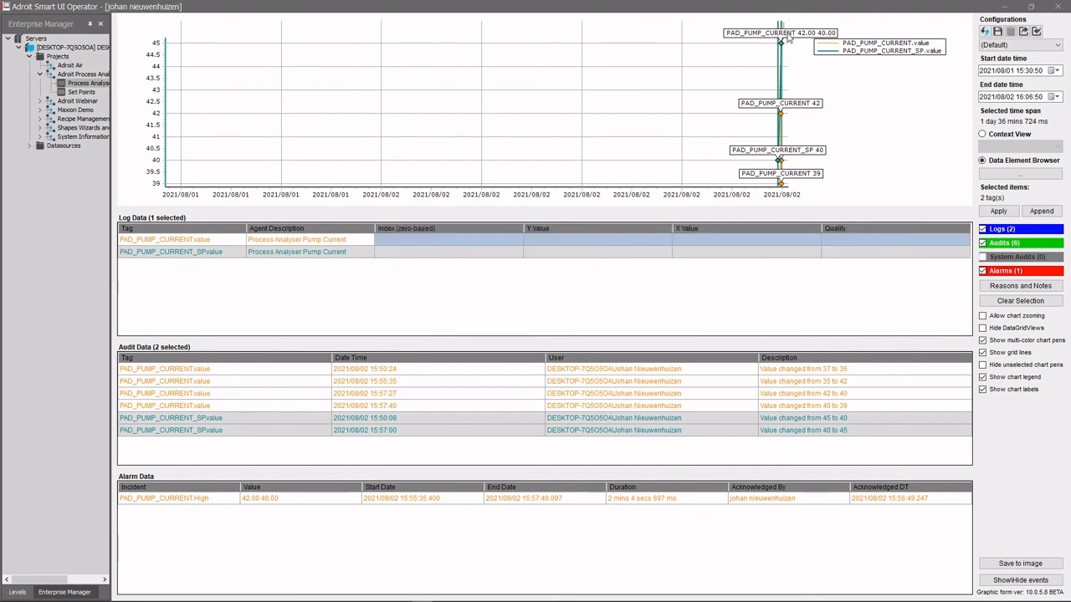
- Examine the details of the uppermost PAD_PUMP_CURRENT_SP audit point, and highlight the records belonging to each pump current tag
click(782, 46)
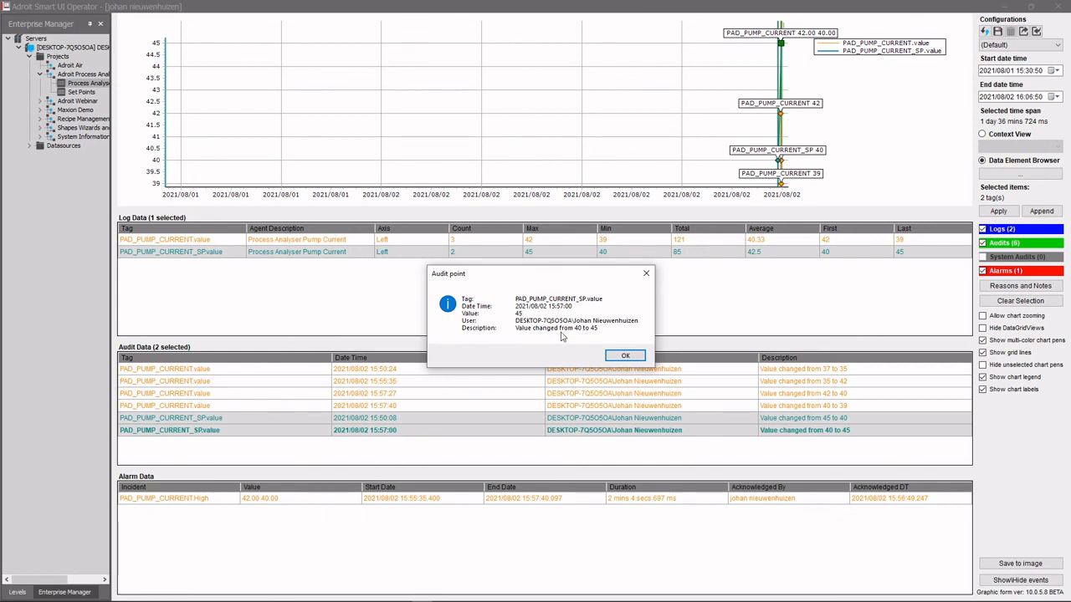
click(623, 356)
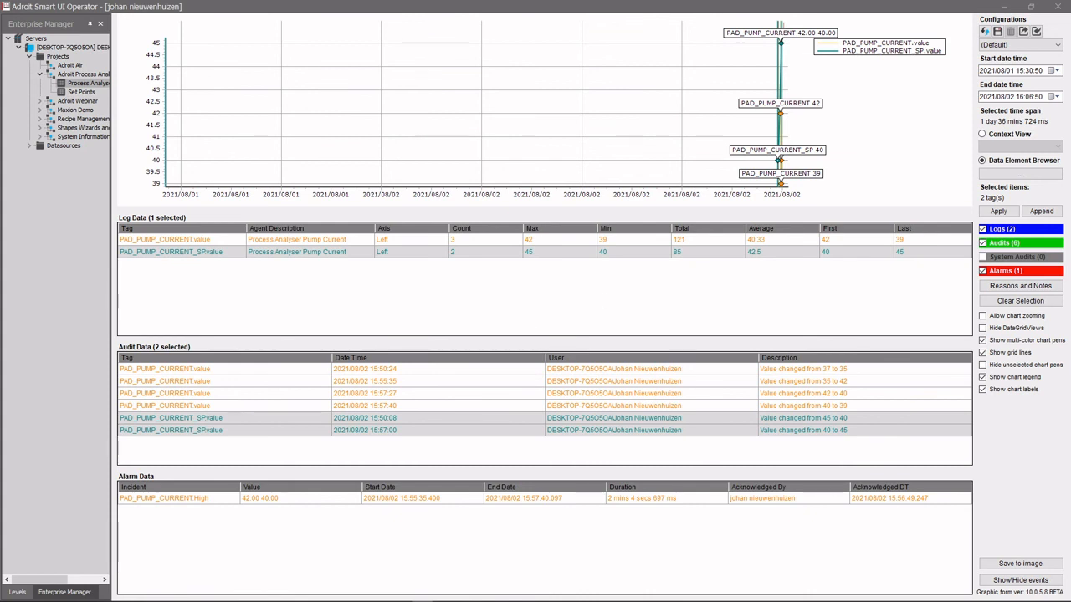
click(306, 241)
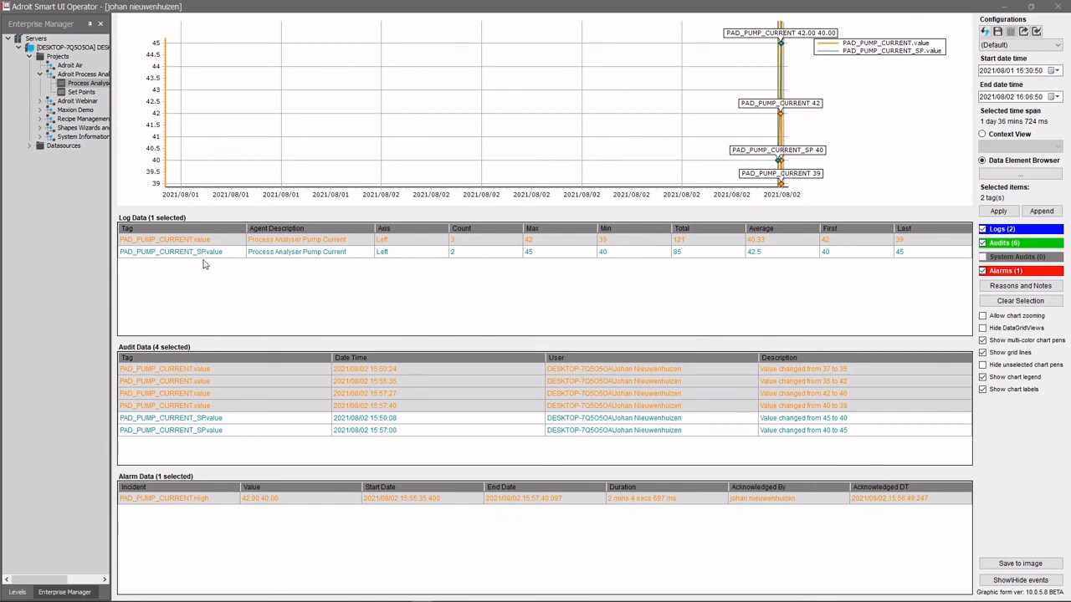
click(381, 252)
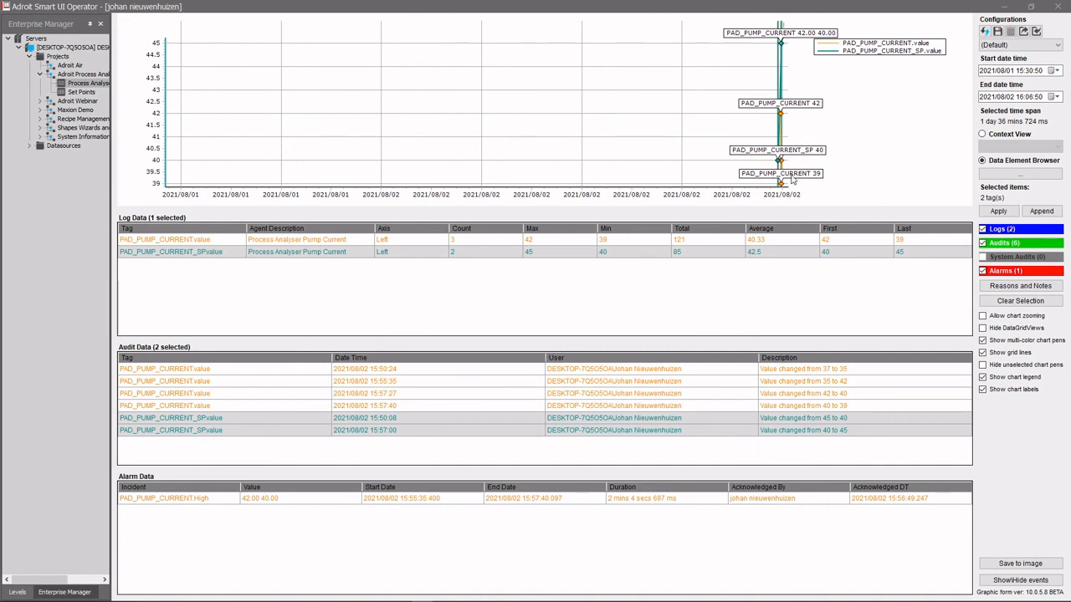
- Examine the reason, sub-reason and note recorded for the PAD_PUMP_CURRENT.High alarm, widening the Incident column
click(995, 288)
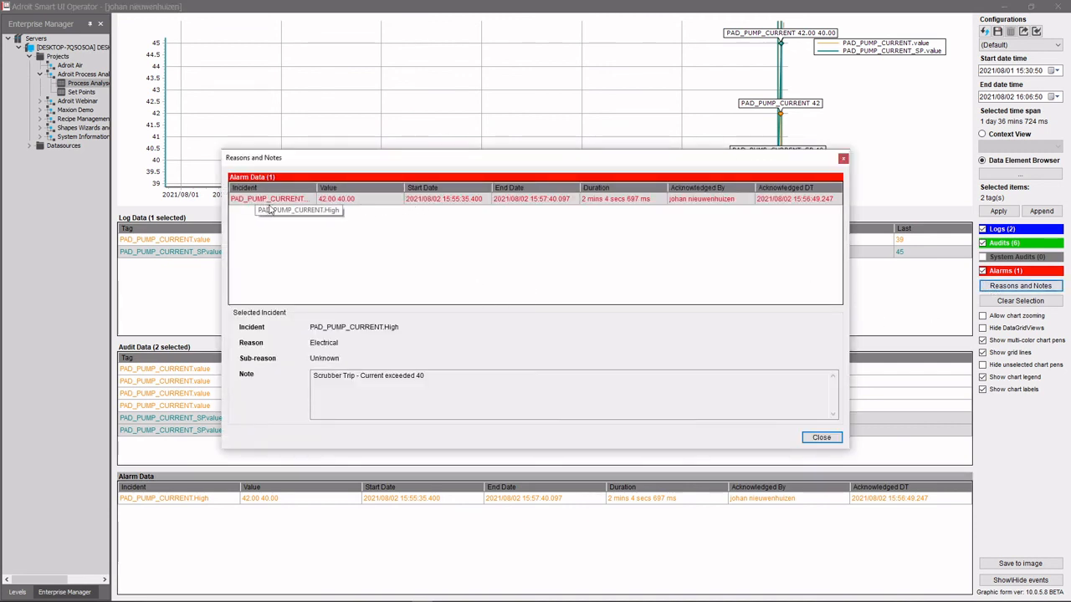
drag(317, 188, 365, 189)
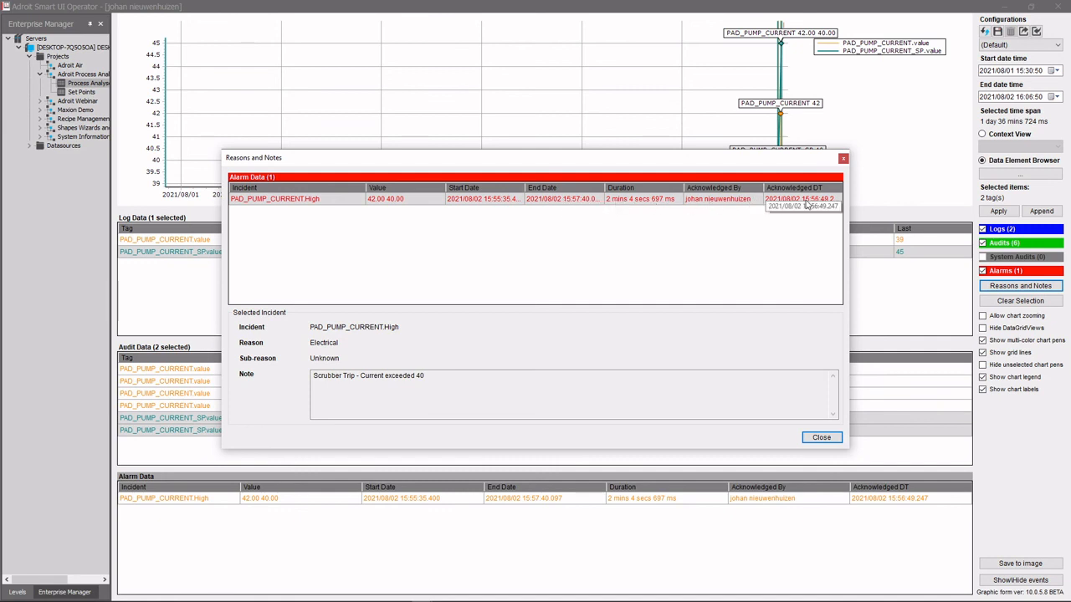
click(448, 375)
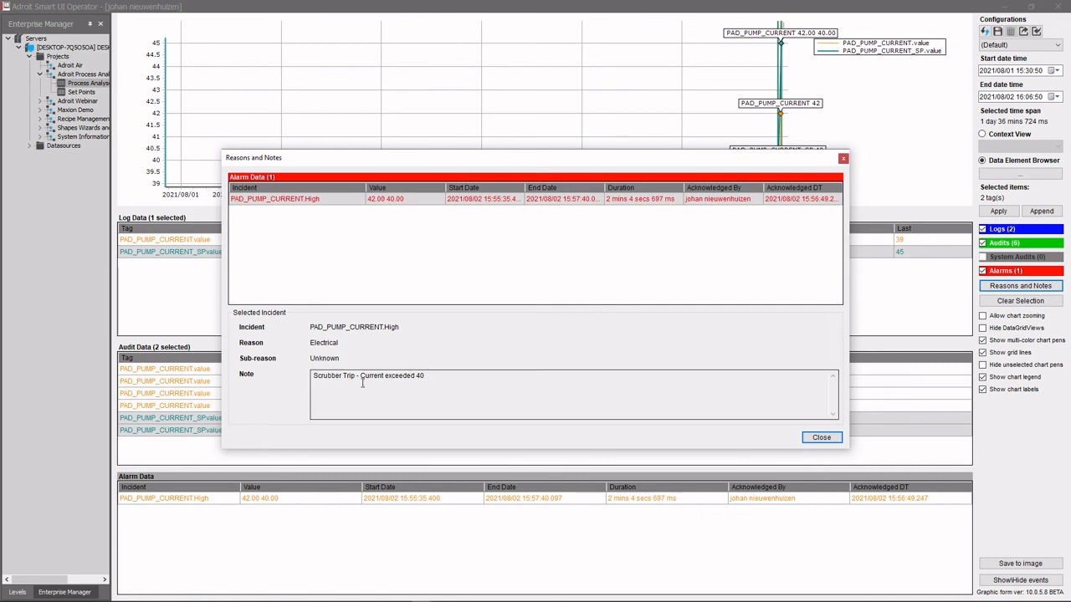